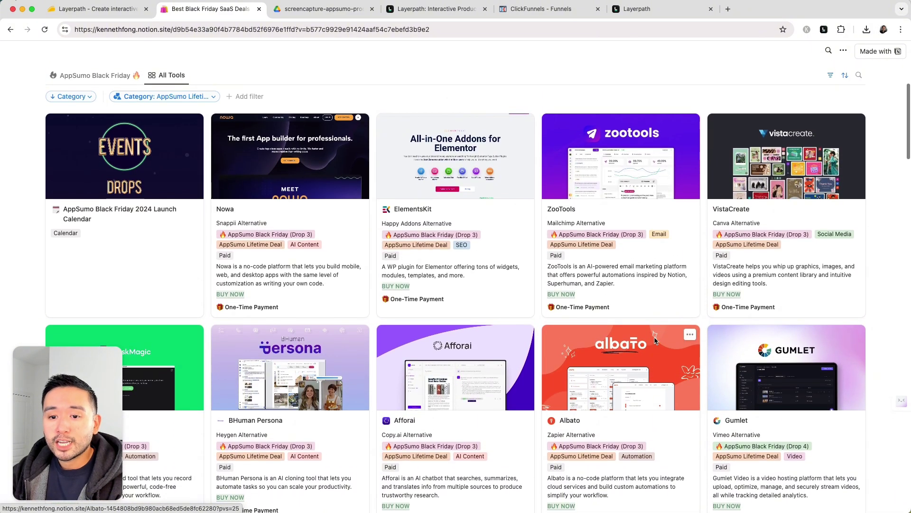
- Compare the AppSumo lifetime license tiers for Layerpath with the monthly plans on Layerpath's pricing page
scroll(653, 340, "up", 5)
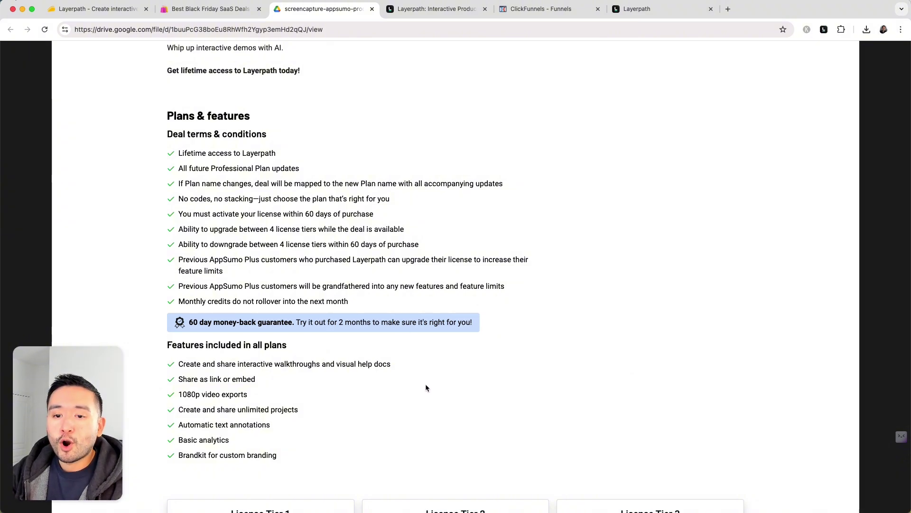
scroll(426, 383, "down", 7)
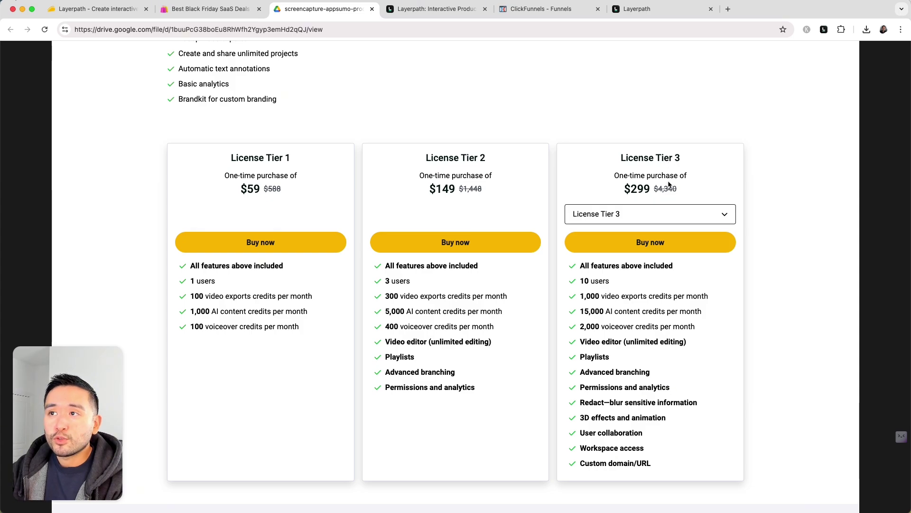
left_click(441, 11)
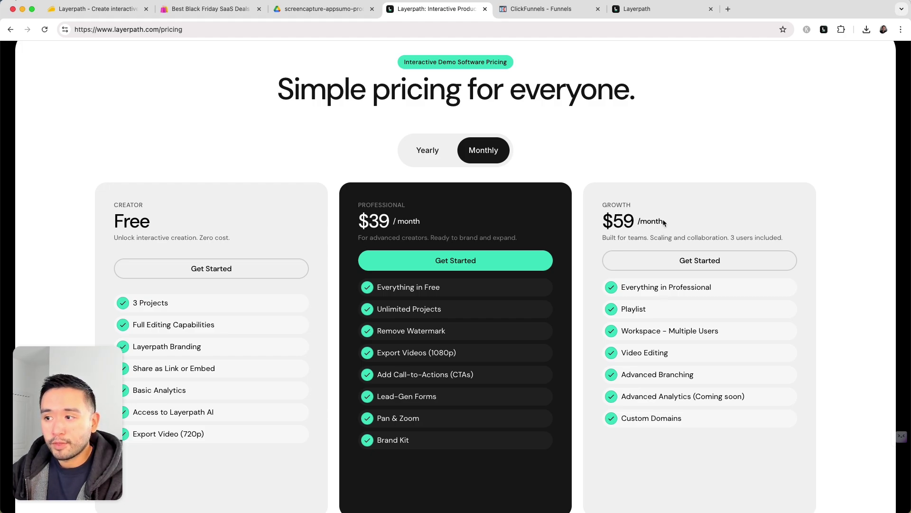
scroll(663, 220, "down", 3)
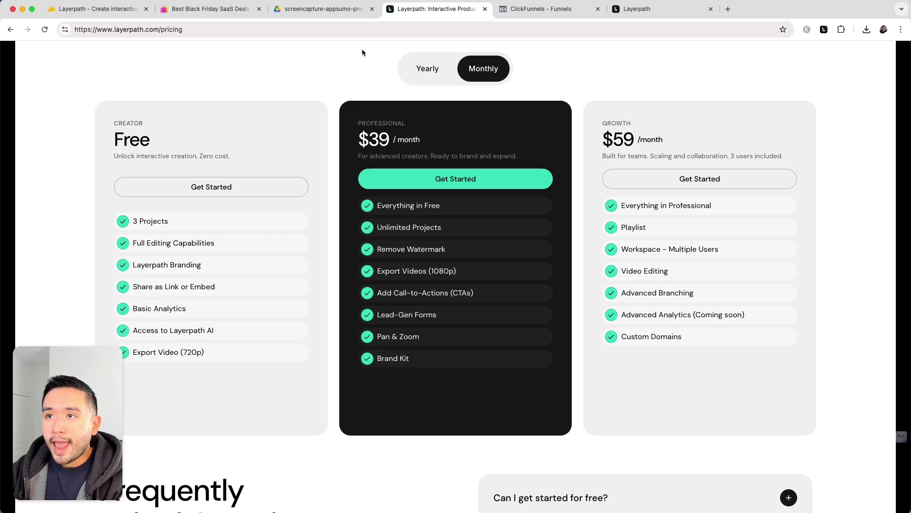
left_click(342, 10)
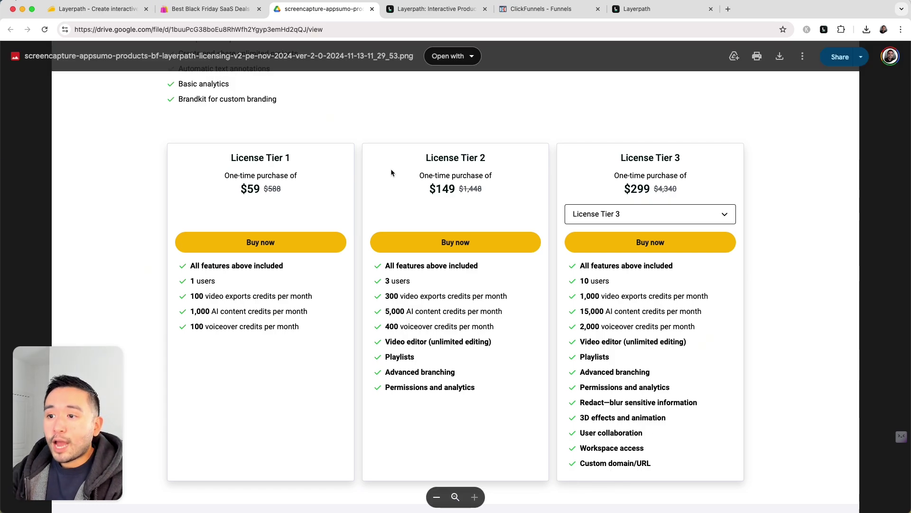
- Create a new Layerpath project recorded with the extension, choosing the ClickFunnels - Funnels page as the recording source
left_click(621, 9)
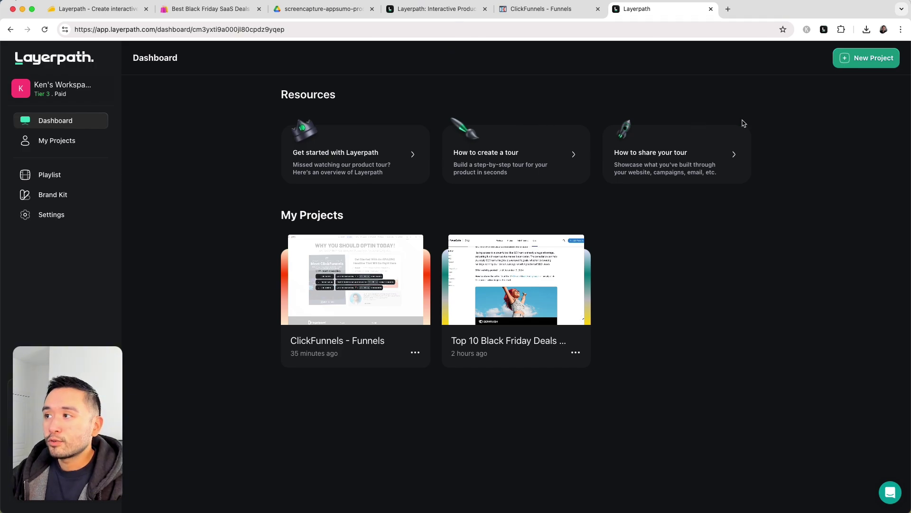
left_click(855, 67)
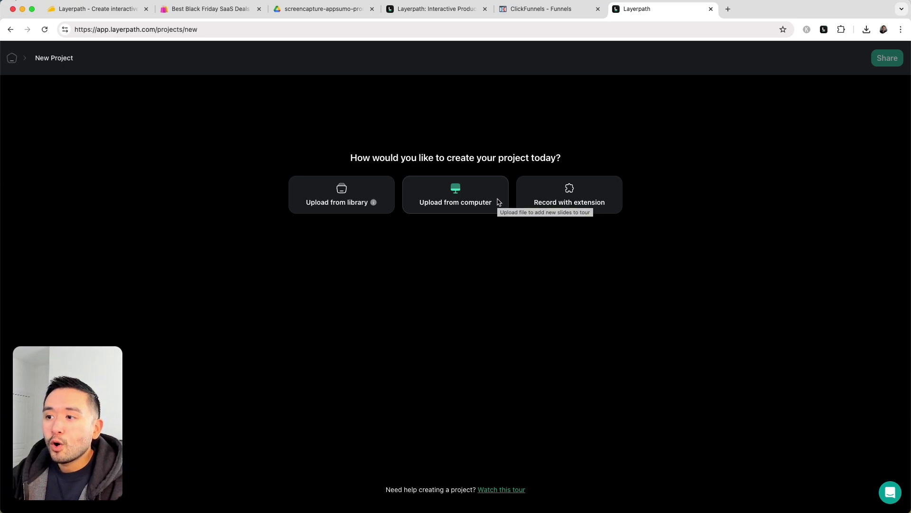
left_click(565, 192)
scroll(493, 259, "down", 5)
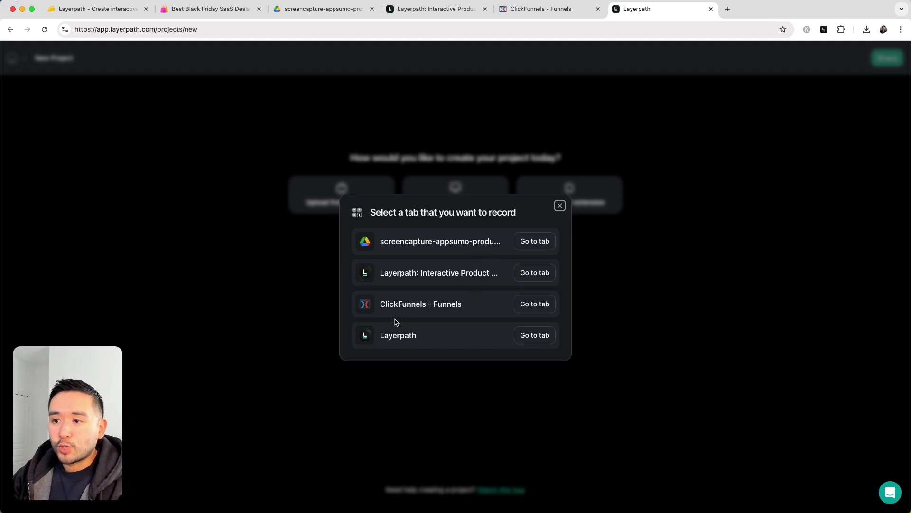
left_click(528, 308)
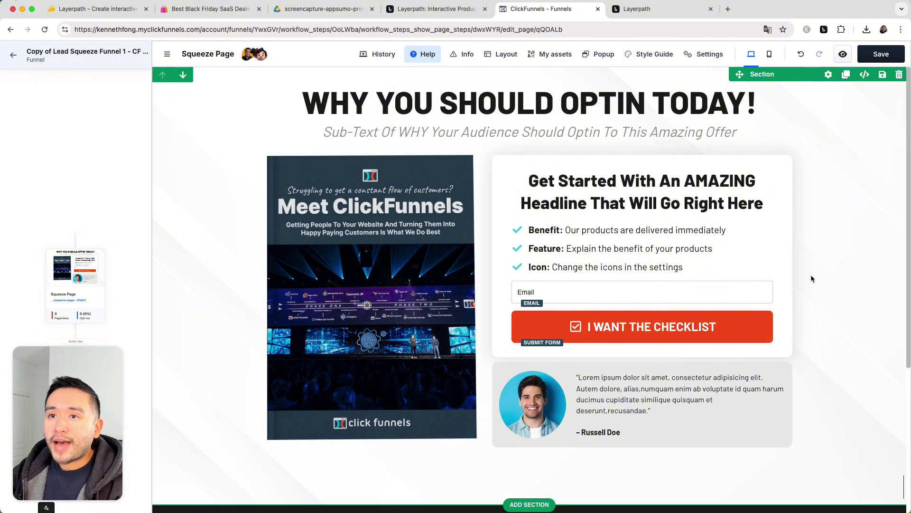
- Check the size presets in the Layerpath extension and start recording the squeeze page
left_click(824, 30)
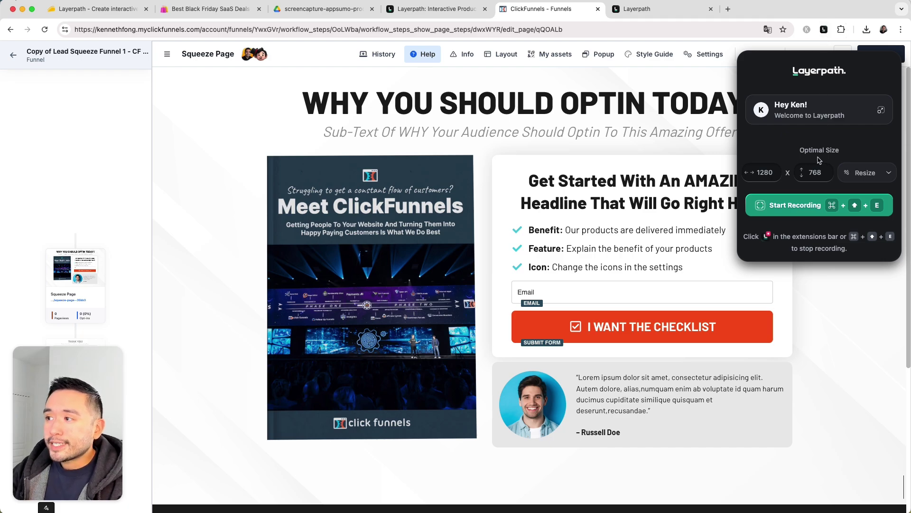
left_click(890, 174)
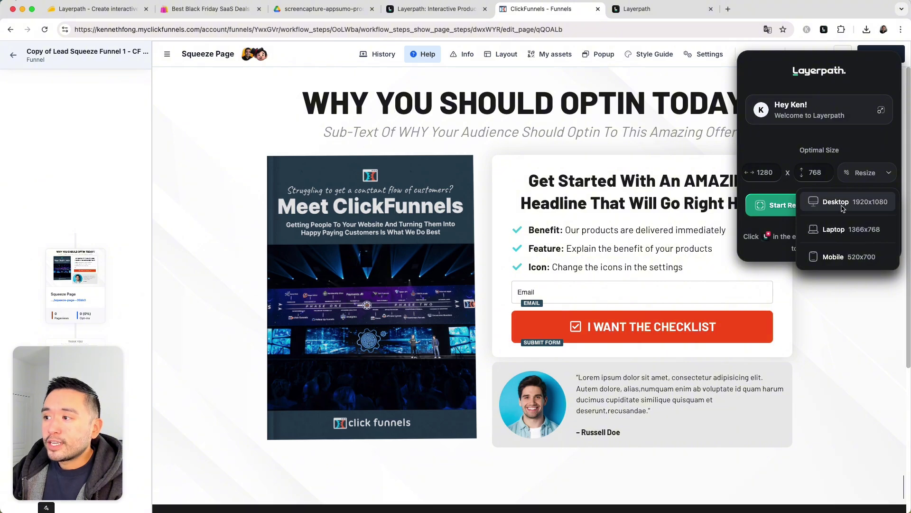
left_click(808, 142)
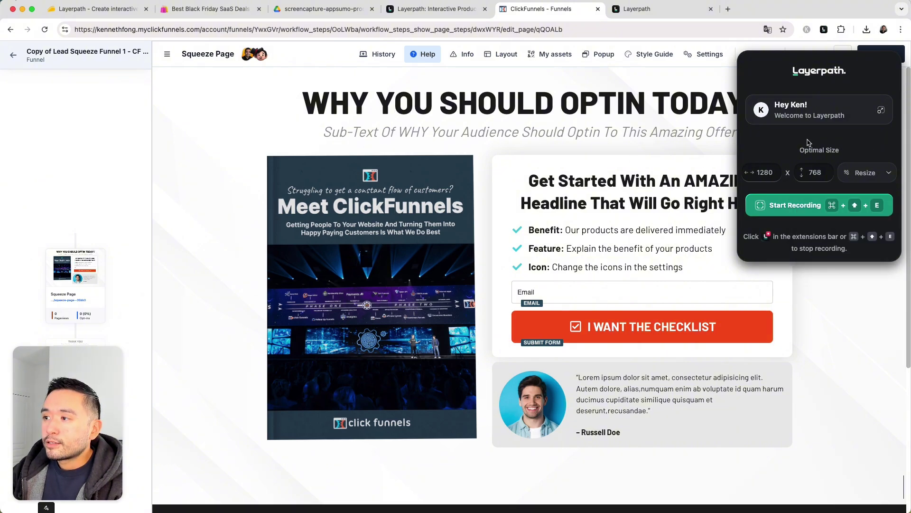
left_click(812, 206)
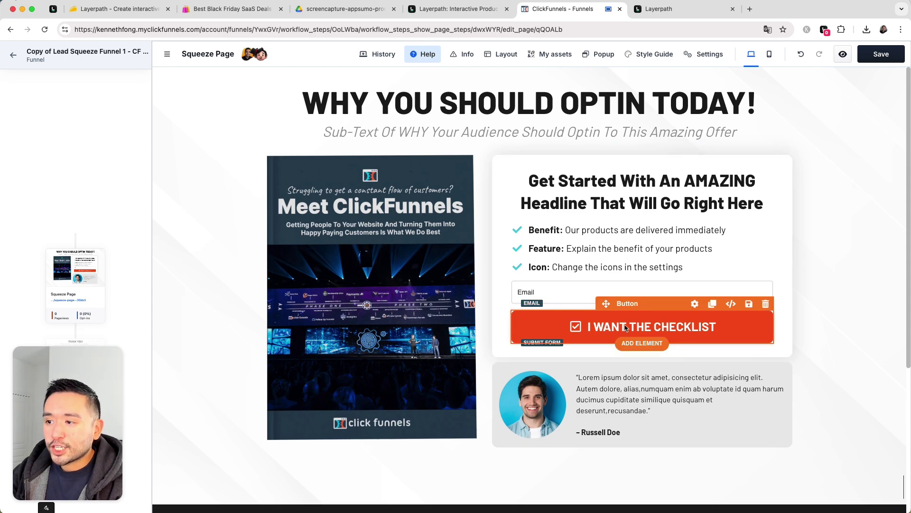
- Set the background of the "I WANT THE CHECKLIST" button to the recently used bright green and save the page
left_click(695, 306)
scroll(849, 283, "down", 6)
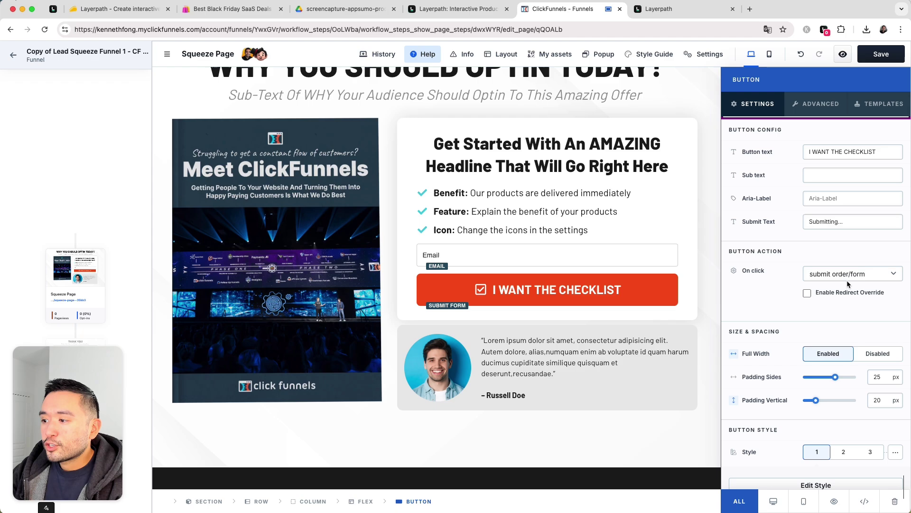
left_click(822, 403)
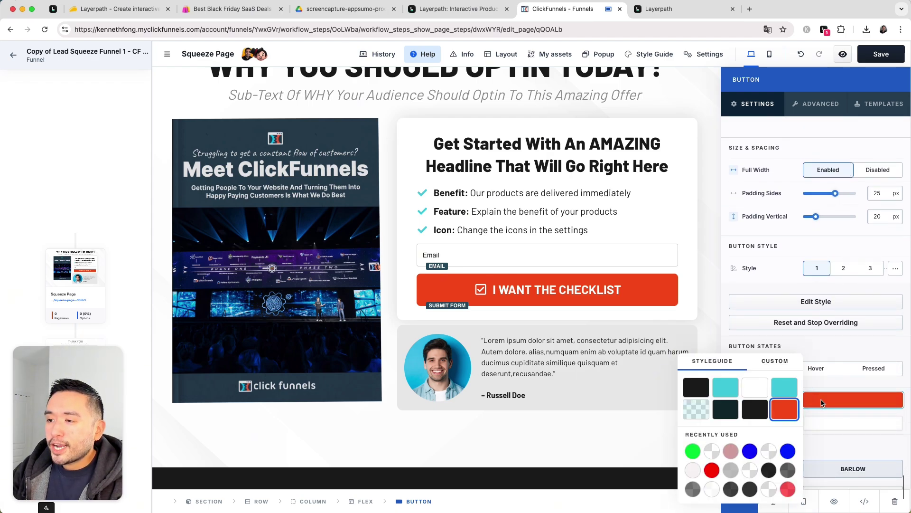
left_click(692, 452)
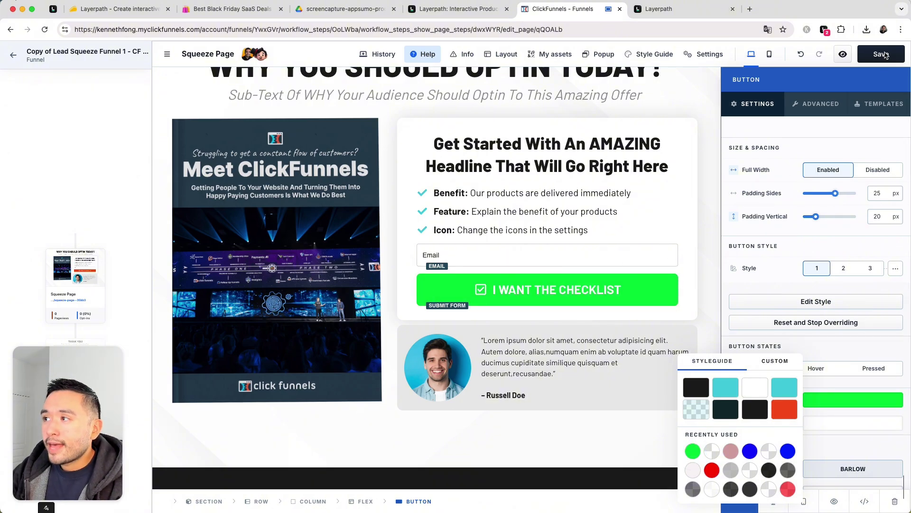
left_click(883, 55)
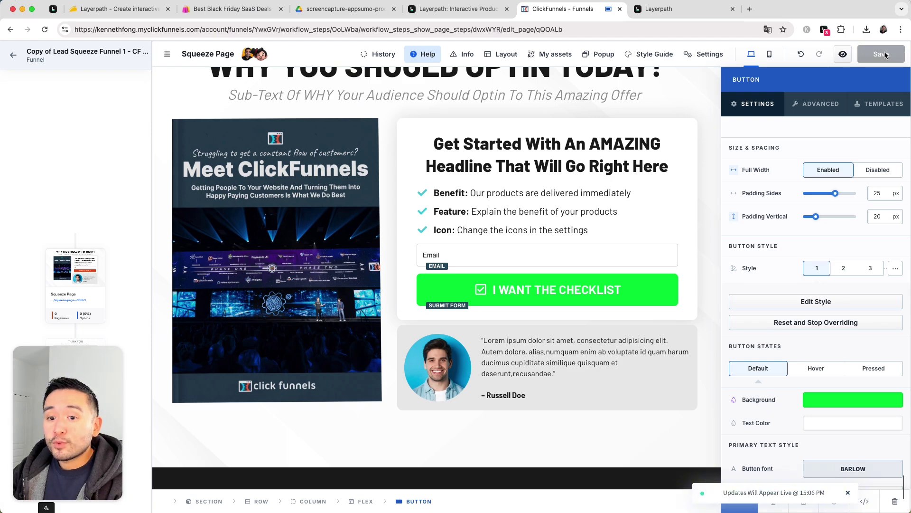
- Finish the Layerpath recording and view the guide and video versions of the generated project
left_click(824, 31)
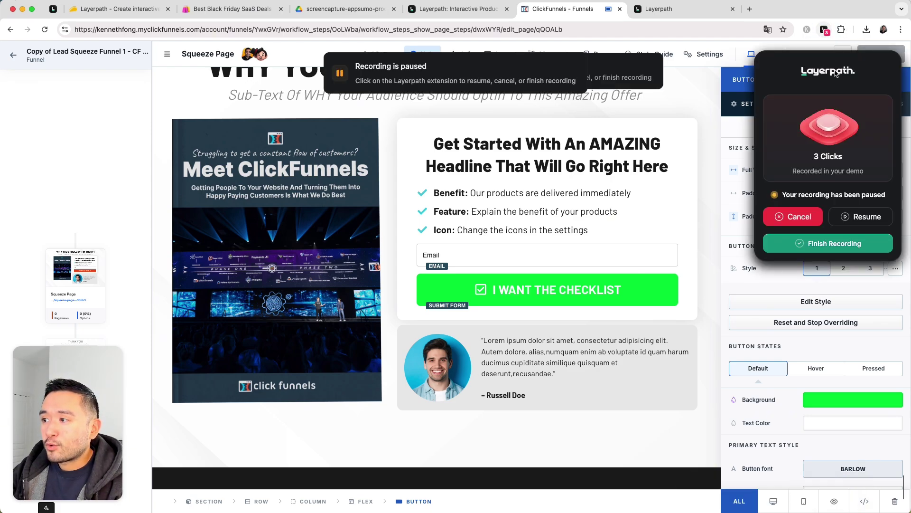
left_click(834, 243)
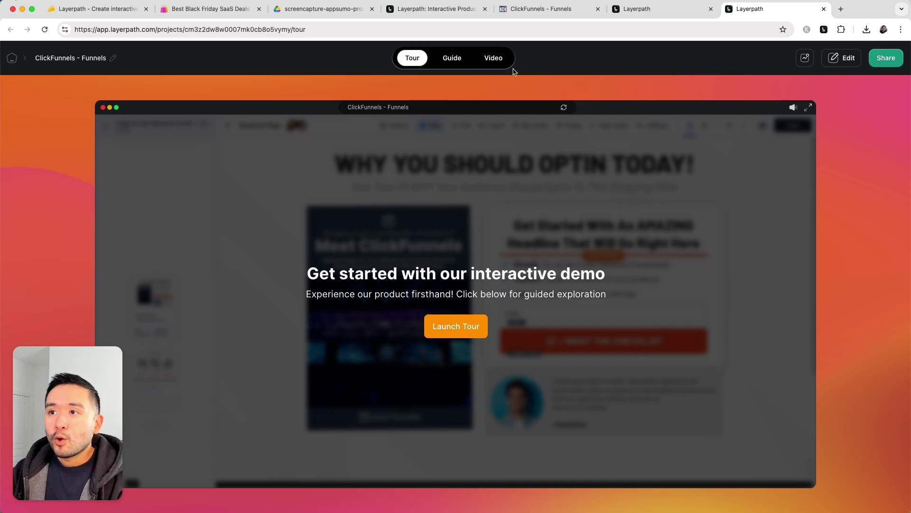
left_click(452, 59)
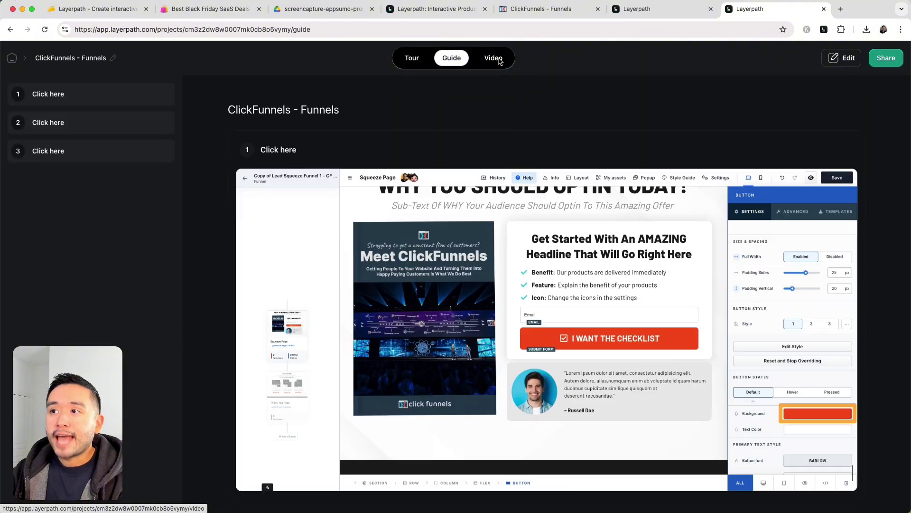
left_click(500, 61)
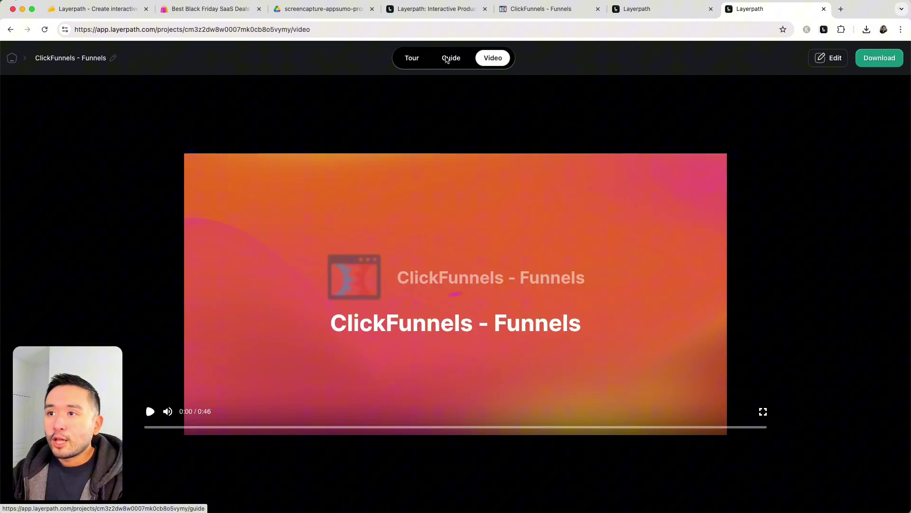
- Play the interactive tour of the ClickFunnels - Funnels project through all its hotspots to the closing screen
left_click(417, 58)
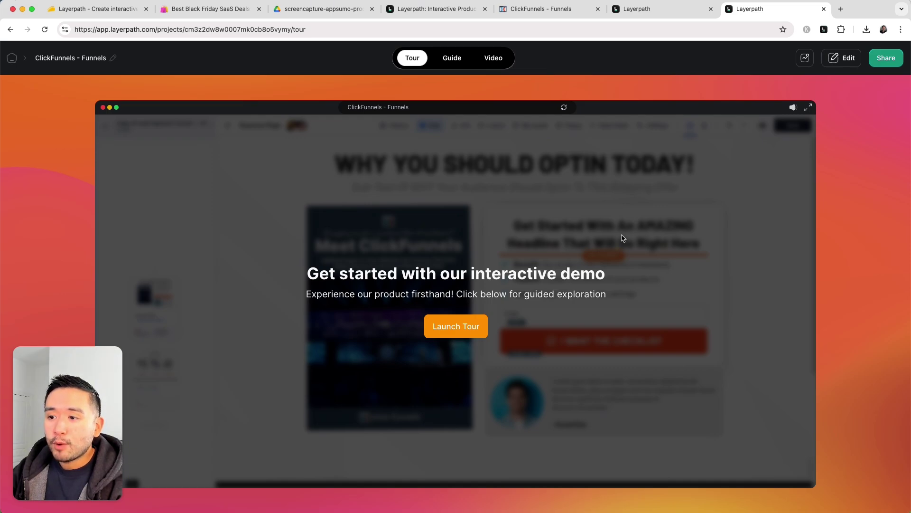
left_click(463, 327)
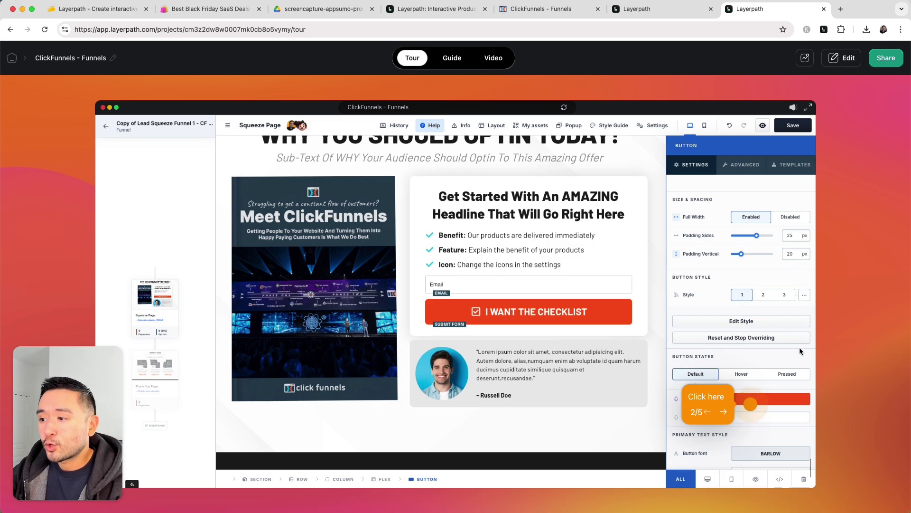
left_click(750, 404)
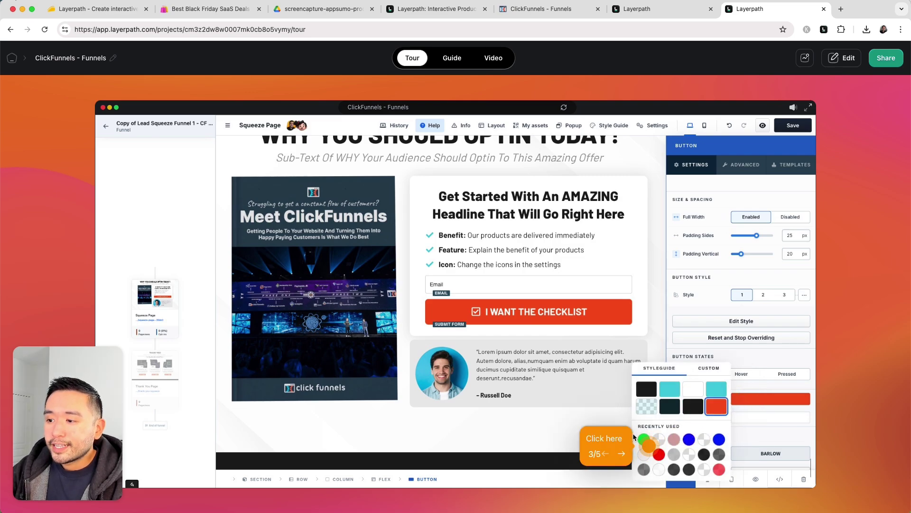
left_click(645, 443)
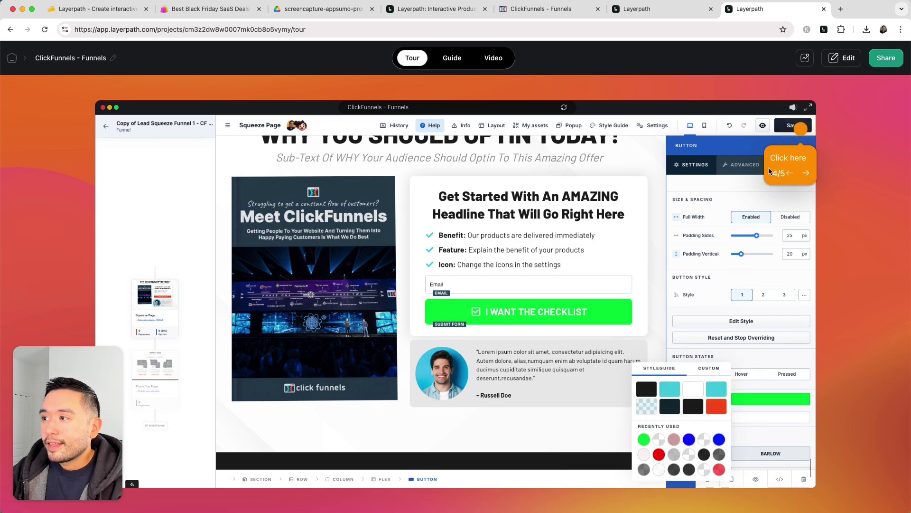
left_click(802, 133)
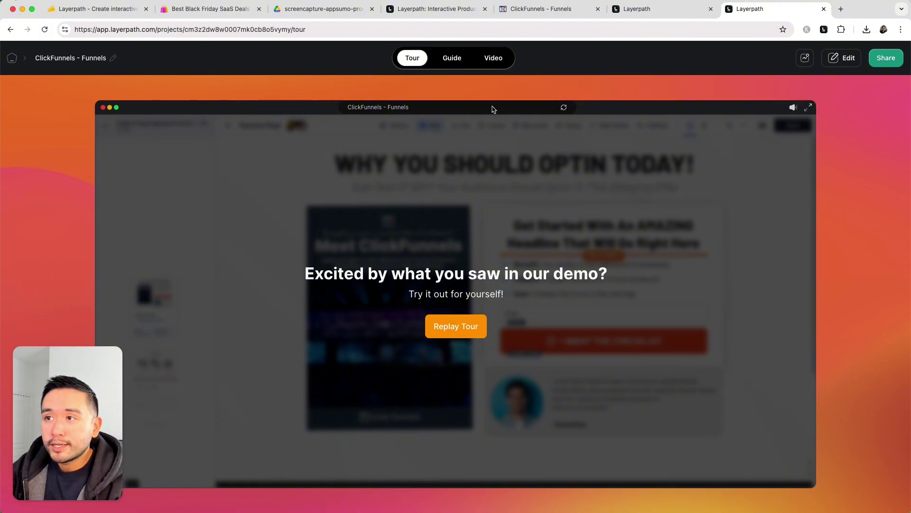
- Review the highlighted screenshots of all three steps in the project's written guide
left_click(451, 59)
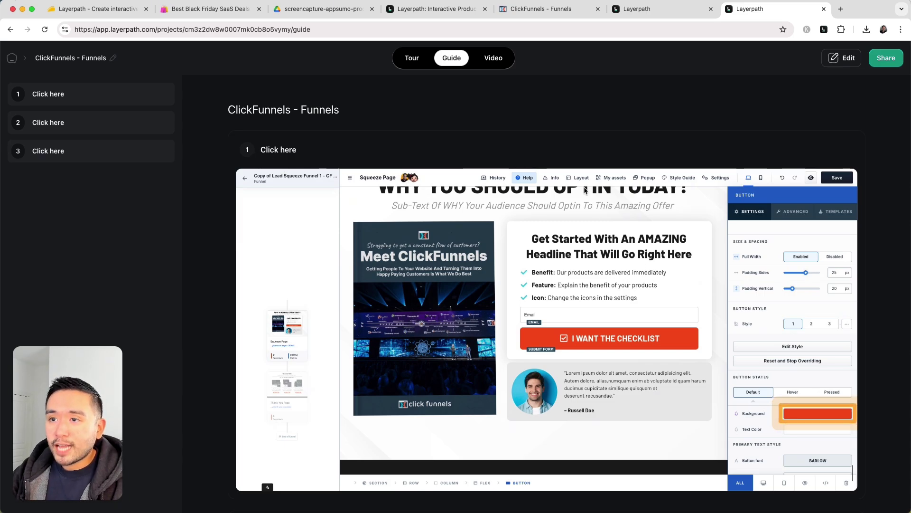
scroll(586, 190, "down", 3)
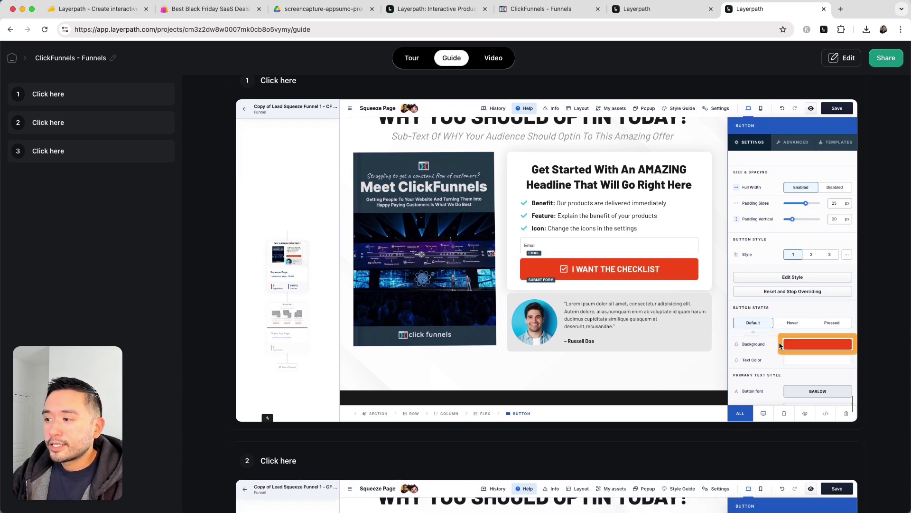
scroll(780, 345, "down", 15)
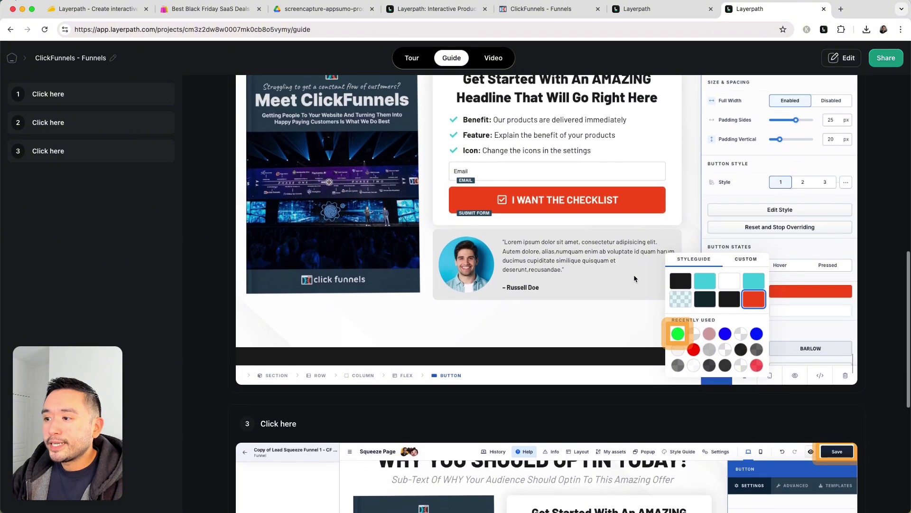
scroll(634, 274, "up", 1)
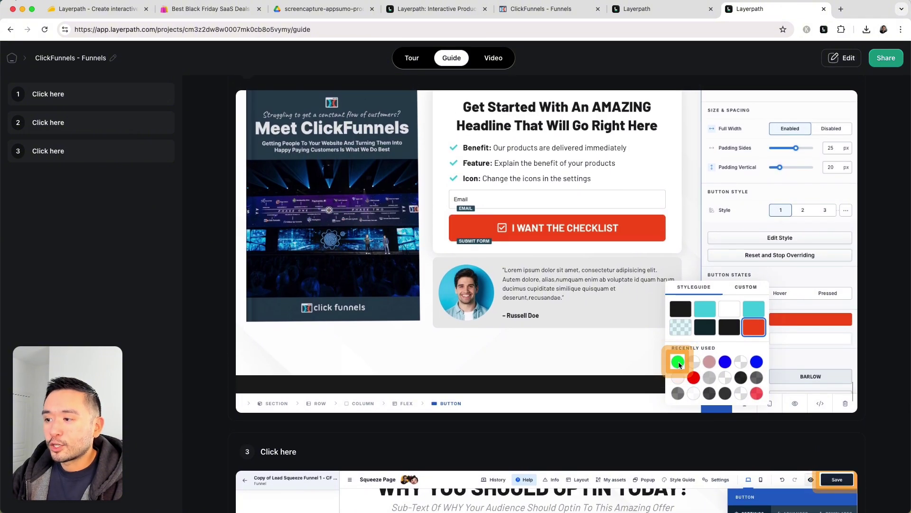
scroll(545, 285, "down", 10)
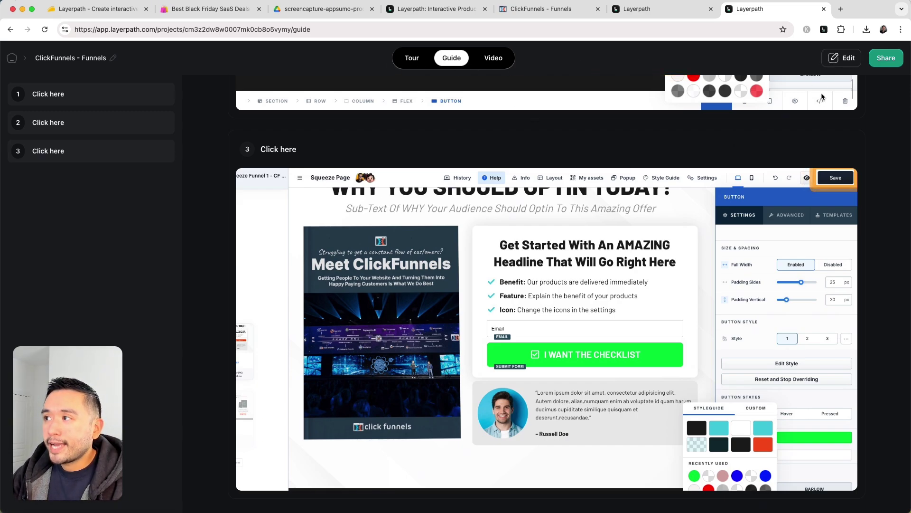
- Open the guide for editing and inspect the title, description and screenshot editing options of its steps
left_click(842, 58)
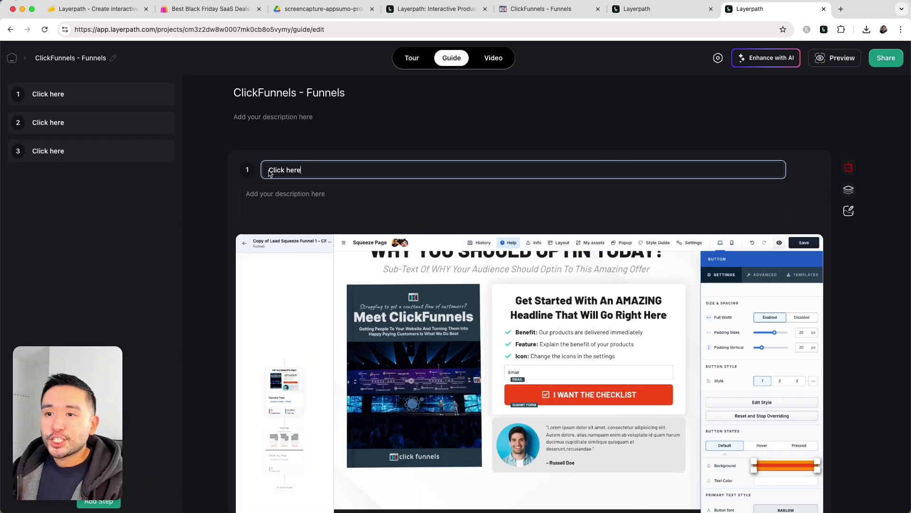
left_click(281, 193)
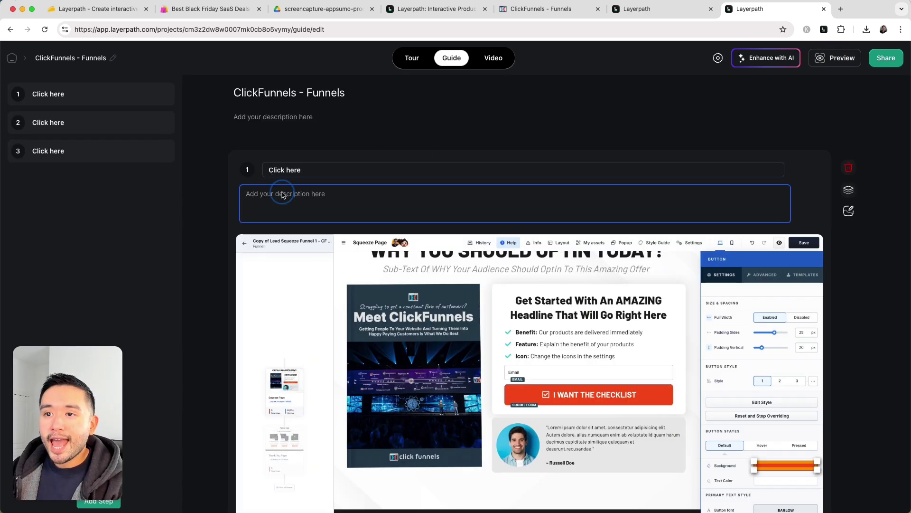
scroll(315, 192, "down", 3)
scroll(314, 173, "down", 15)
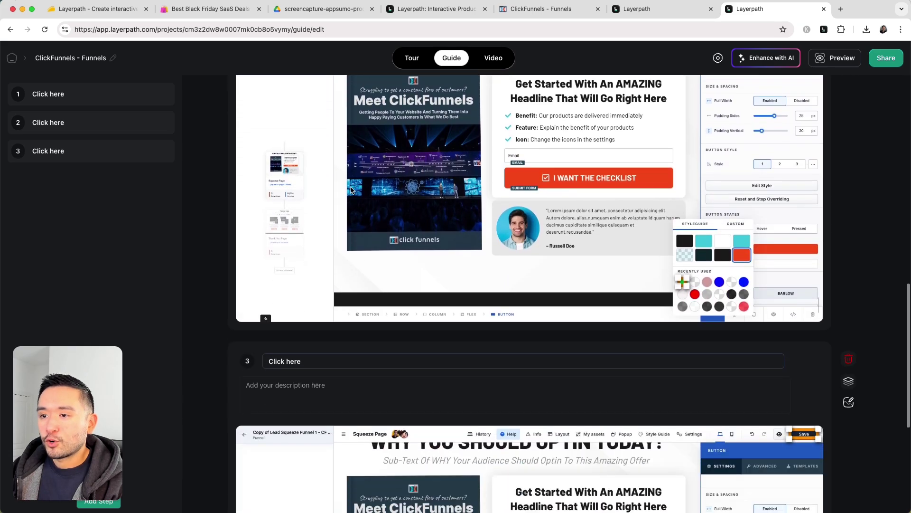
left_click(848, 402)
left_click(496, 295)
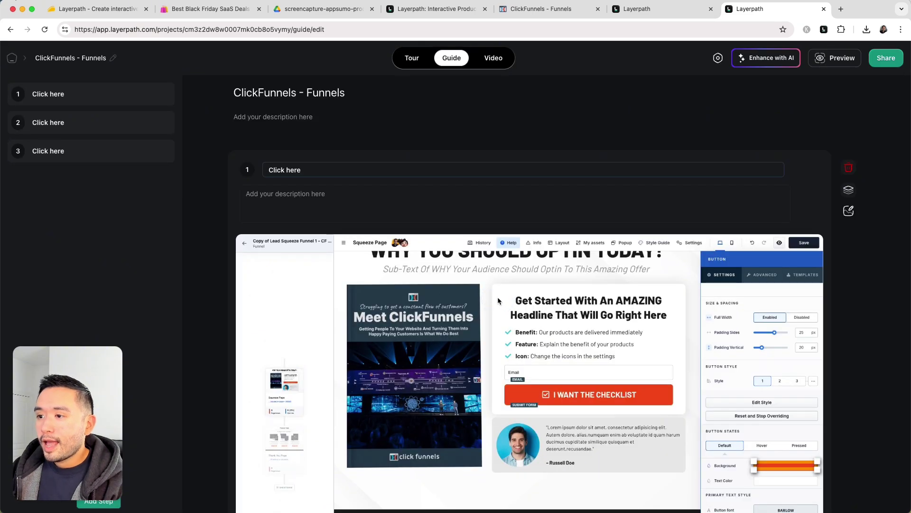
- Open the first guide step's screenshot for editing and redact the "Get Started With An AMAZING Headline" text
left_click(849, 189)
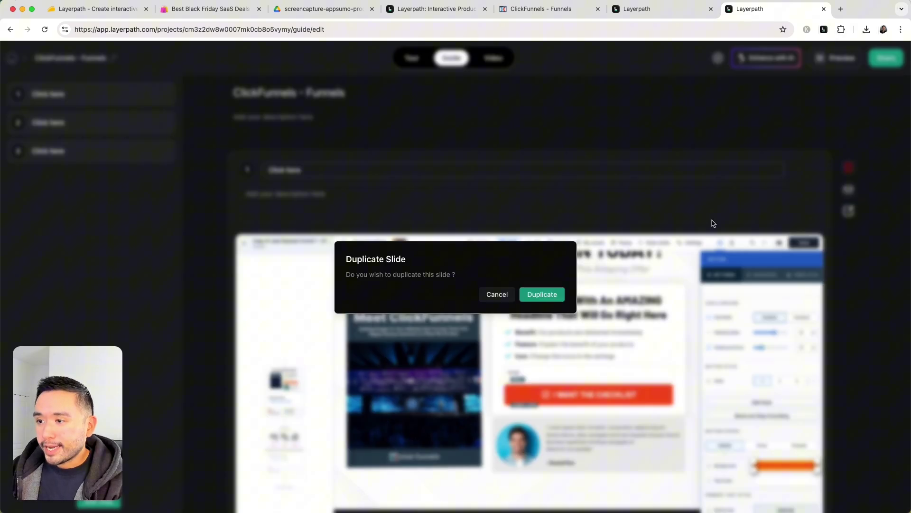
left_click(497, 295)
left_click(849, 210)
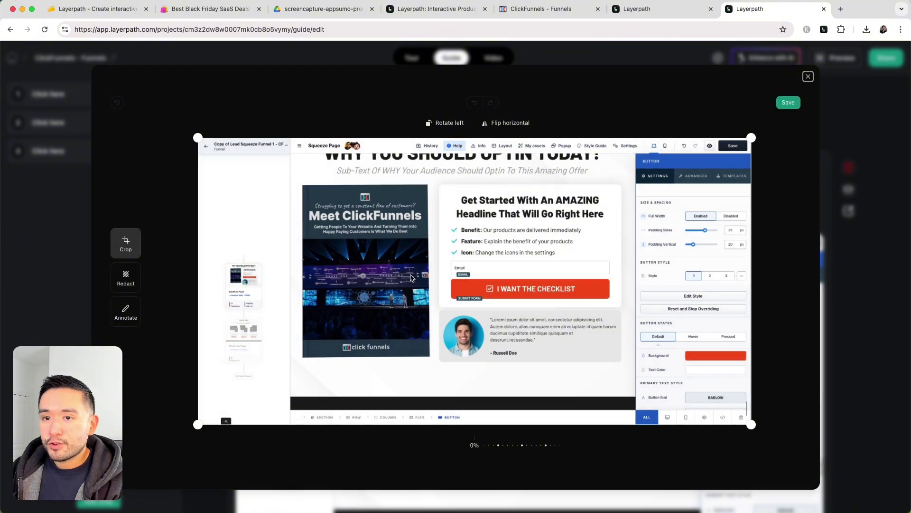
left_click(126, 277)
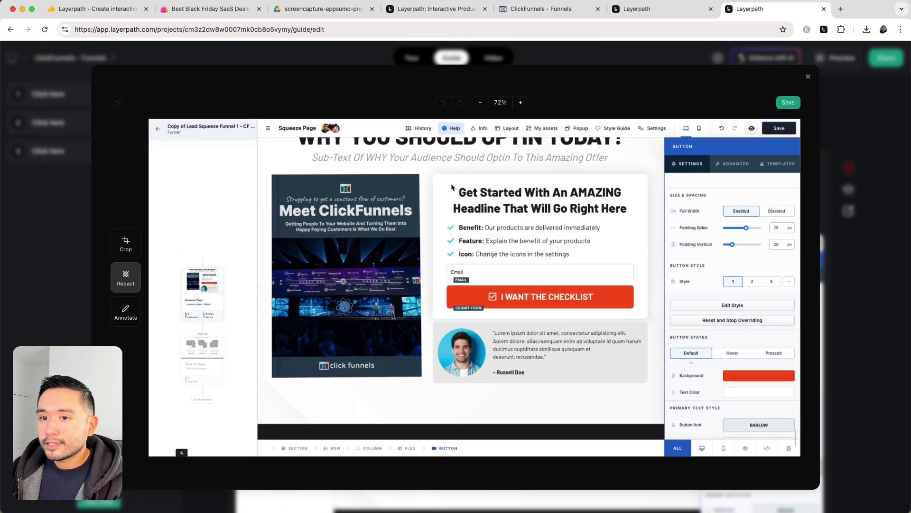
mouse_move(451, 187)
left_mouse_down()
mouse_move(510, 217)
mouse_move(642, 229)
mouse_move(631, 218)
left_mouse_up()
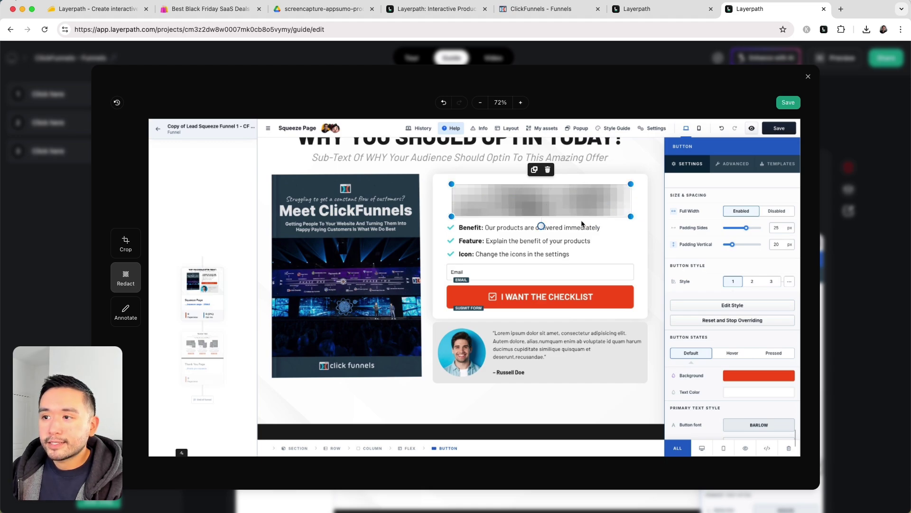
- Annotate the screenshot with an arrow pointing at the checklist button and the text "Lets Change This Button Color", and save it
left_click(121, 317)
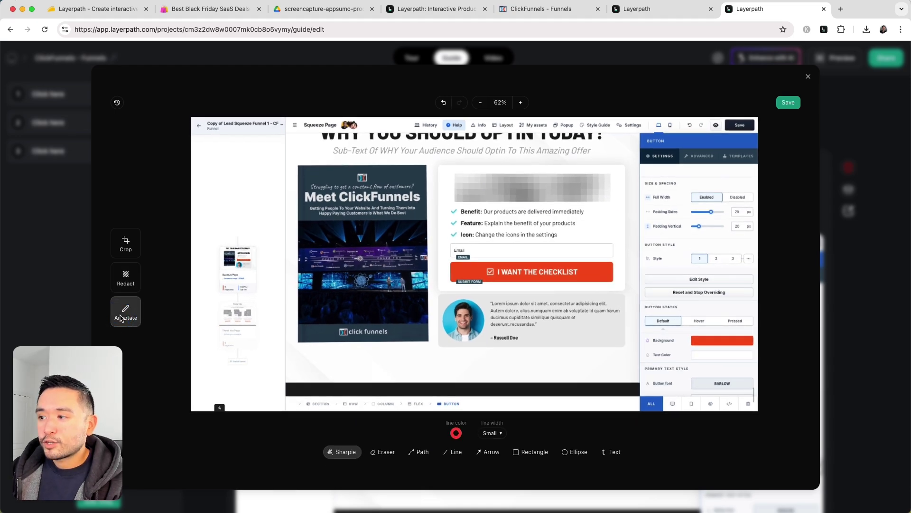
left_click(489, 452)
left_click_drag(386, 275, 447, 272)
left_click(611, 452)
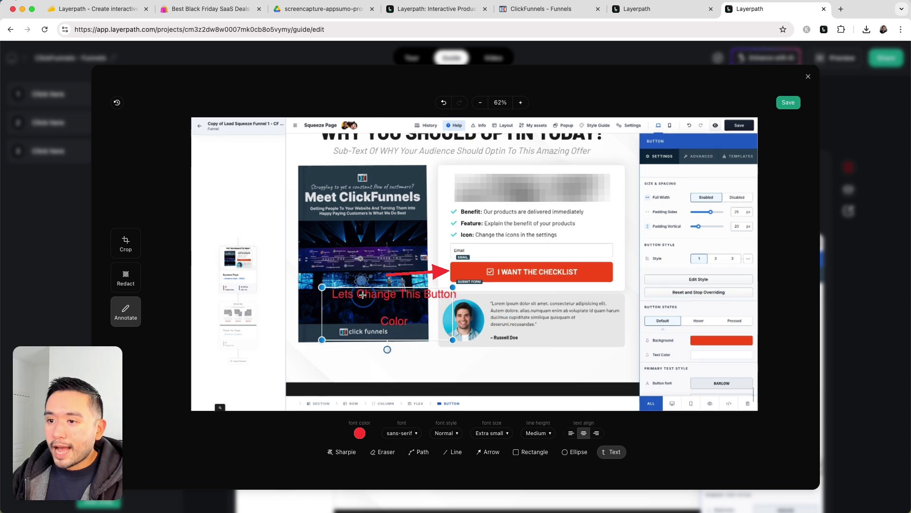
mouse_move(364, 296)
left_mouse_down()
mouse_move(327, 258)
mouse_move(360, 267)
left_mouse_up()
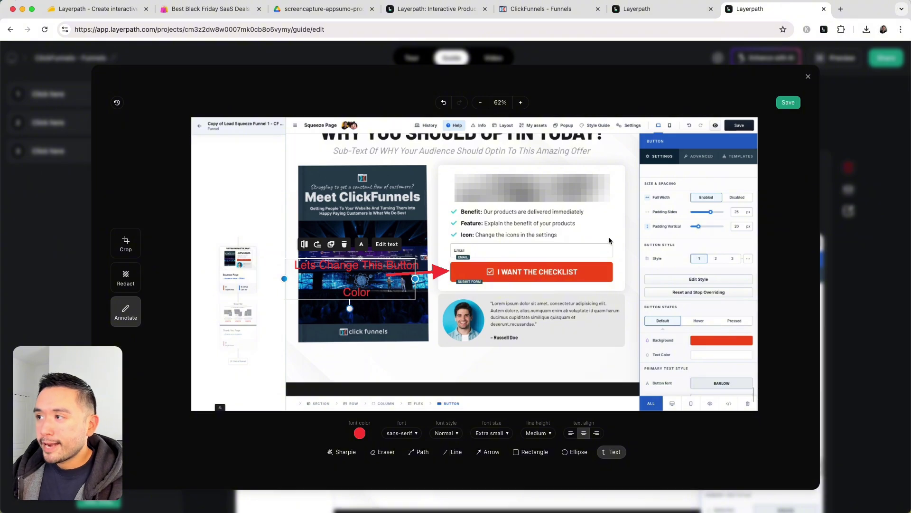
left_click(788, 107)
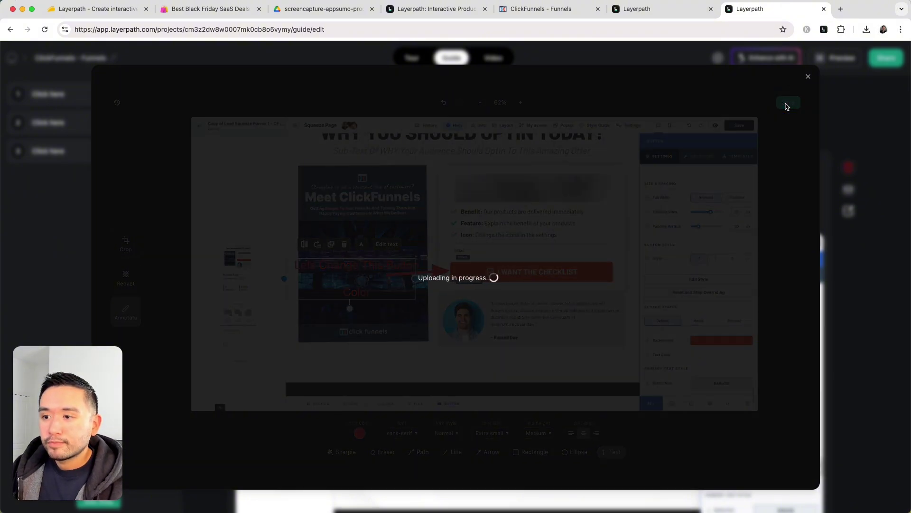
scroll(483, 328, "down", 3)
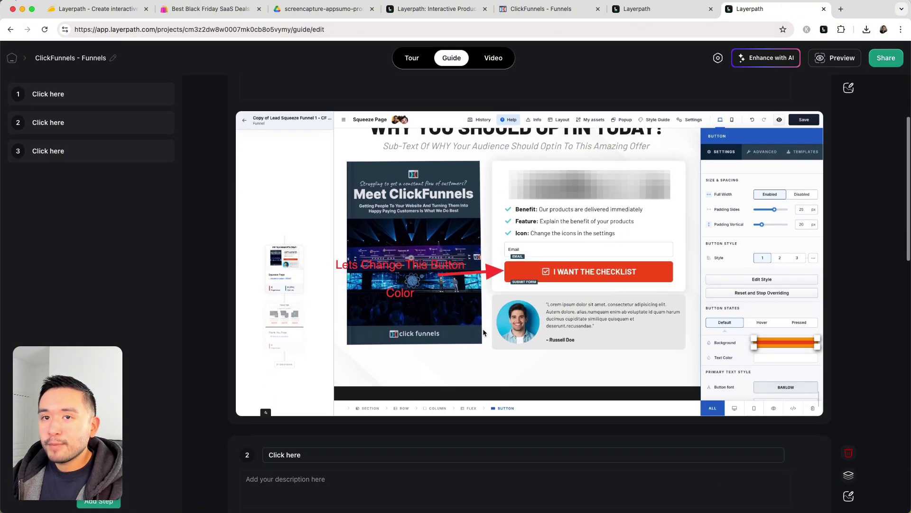
scroll(548, 231, "up", 3)
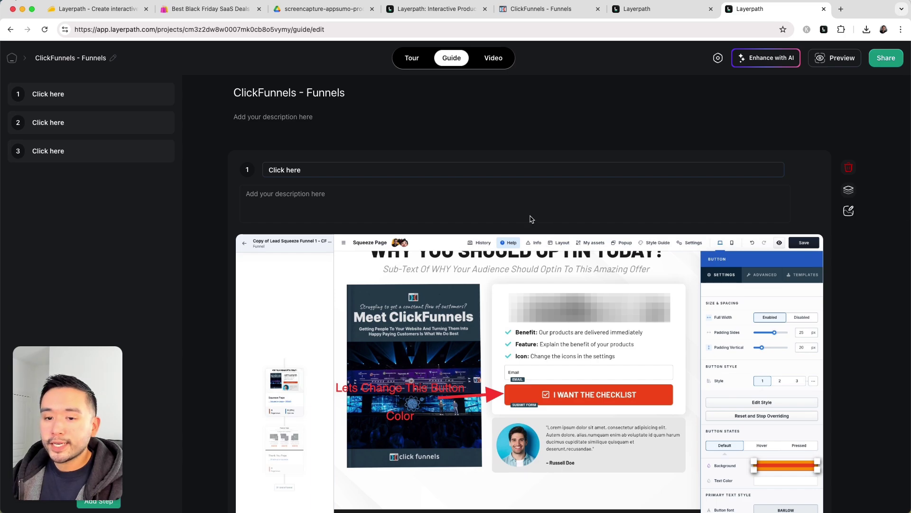
scroll(533, 265, "down", 7)
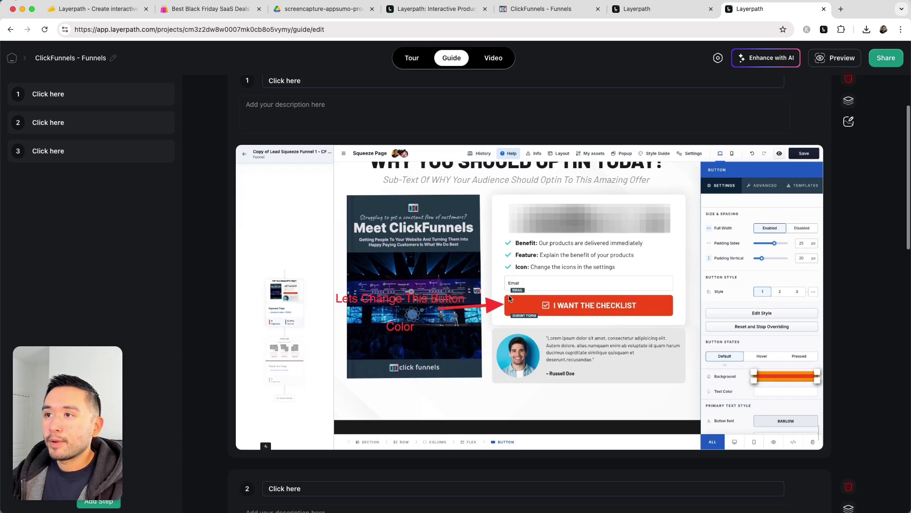
- Switch to the video version of the project and look through its intro, recording and closing slides
left_click(494, 62)
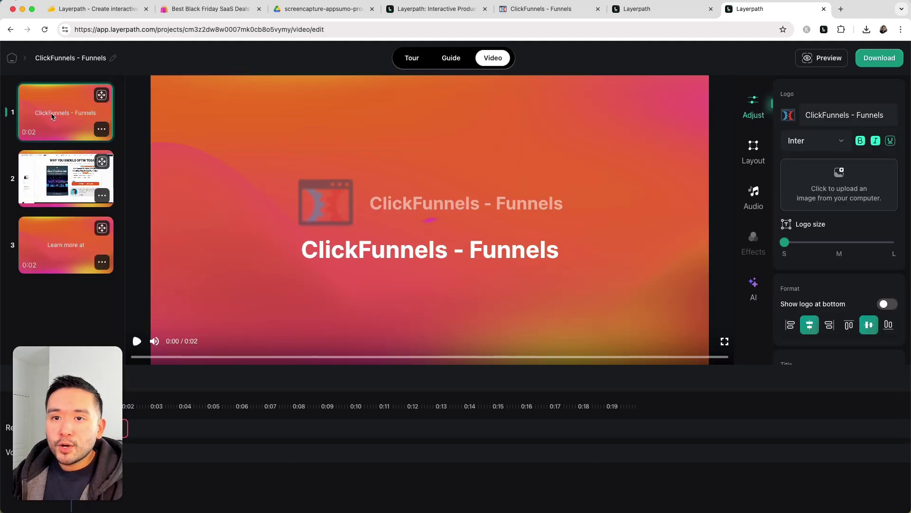
left_click(59, 179)
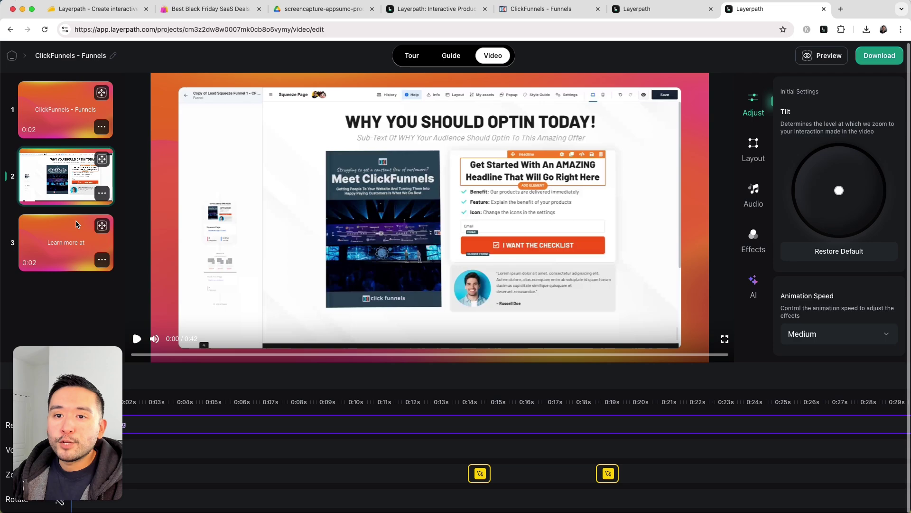
left_click(70, 241)
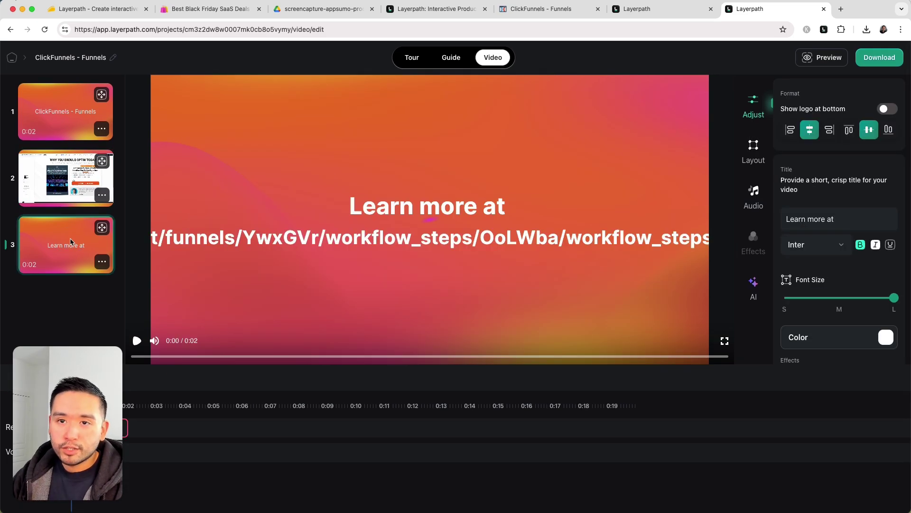
- Tilt the recording slide slightly and give the video background the first gradient preset, then review the stroke, spacing and shadow settings
left_click(59, 165)
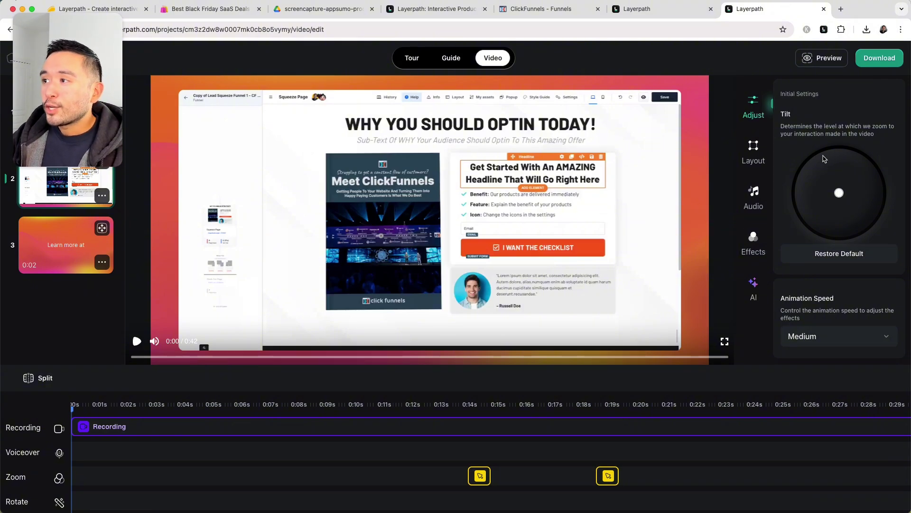
left_click_drag(838, 192, 825, 186)
left_click(753, 151)
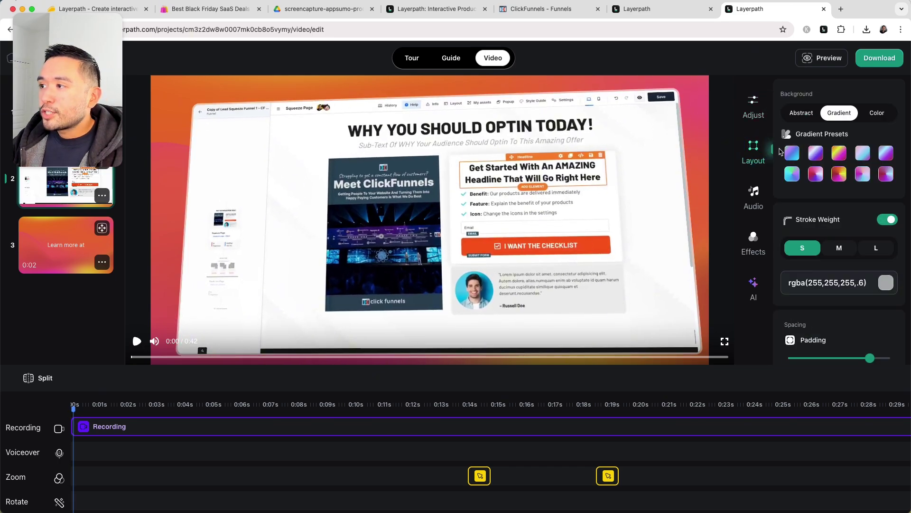
left_click(794, 154)
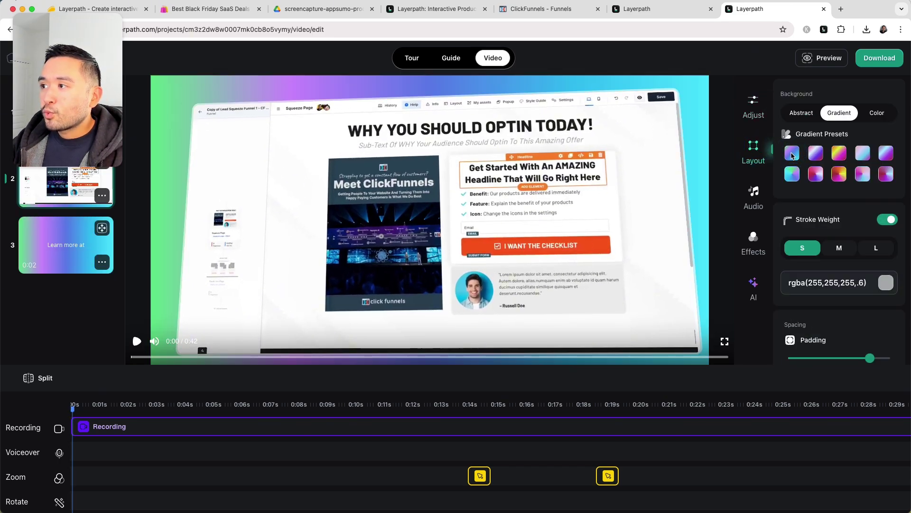
scroll(831, 142, "down", 5)
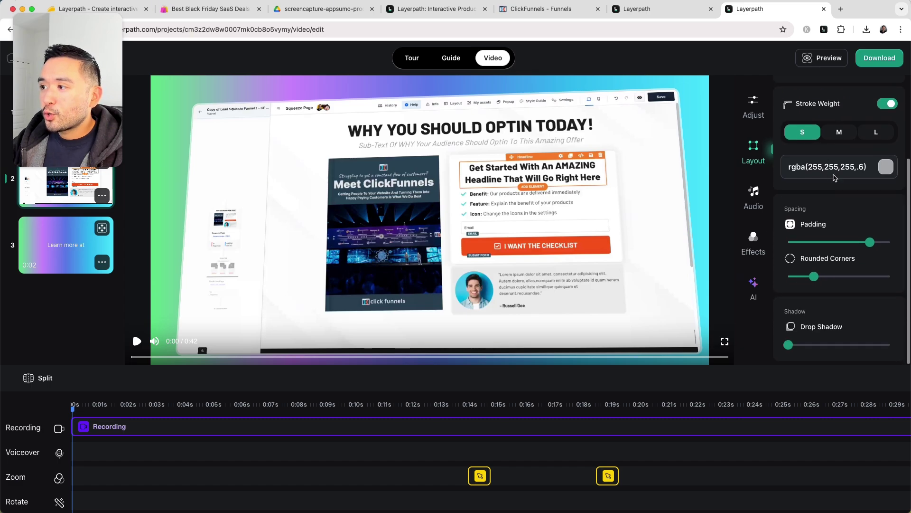
scroll(808, 237, "down", 1)
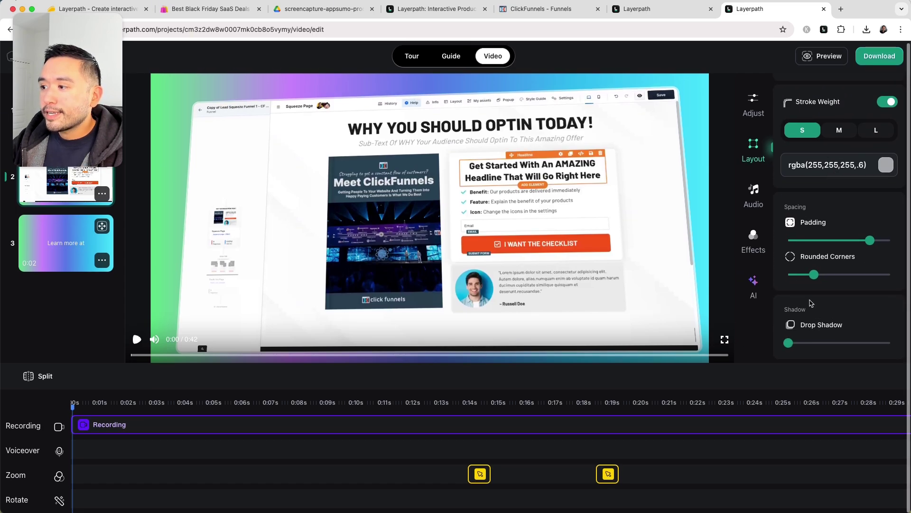
- Choose Ambient as the video's background music after previewing the track
left_click(752, 201)
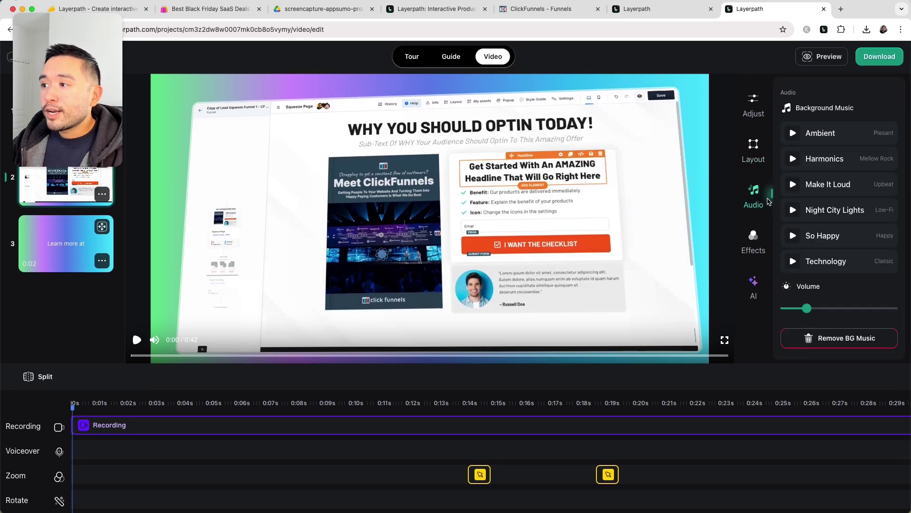
left_click(795, 134)
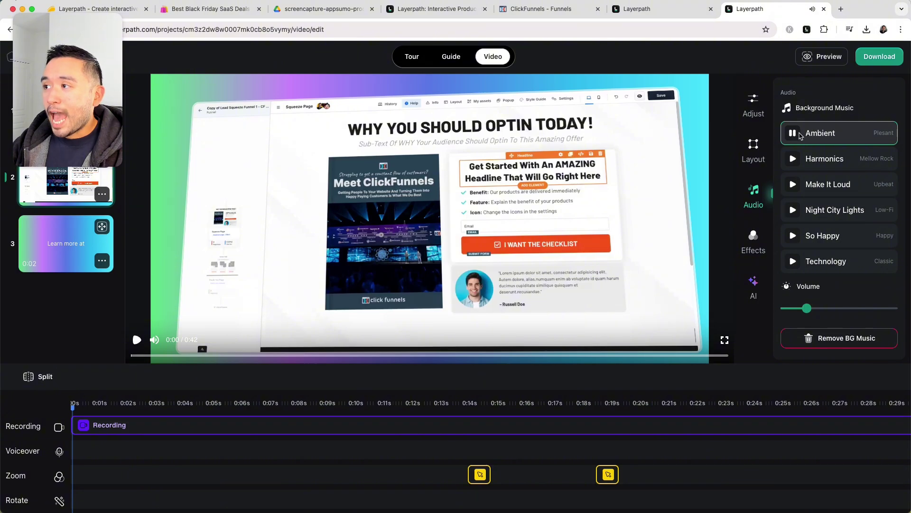
left_click(794, 134)
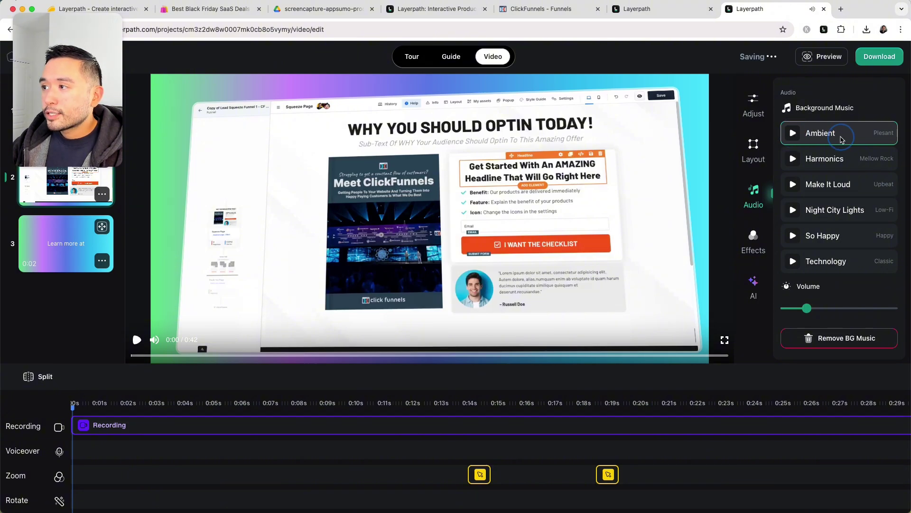
- Add a Redact blur effect to the recording and place it over the "Get Started With An AMAZING Headline" text
left_click(755, 235)
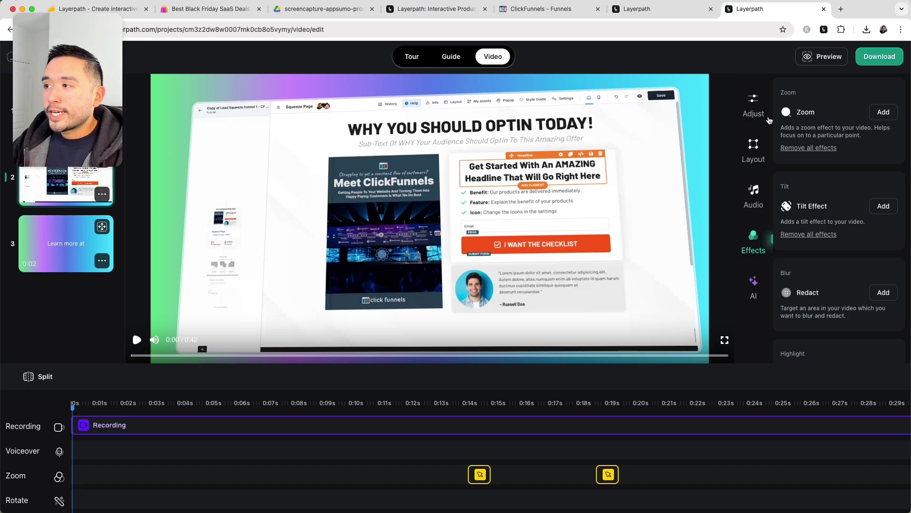
scroll(809, 159, "down", 3)
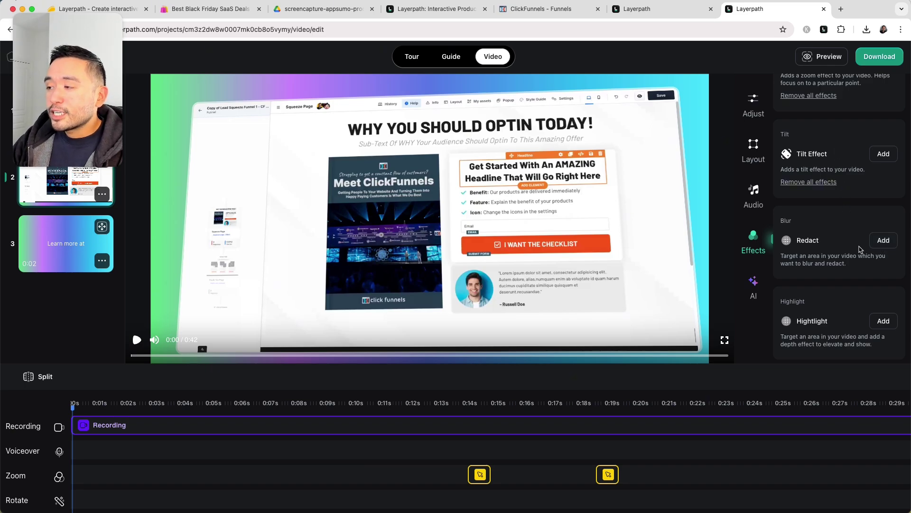
left_click(884, 242)
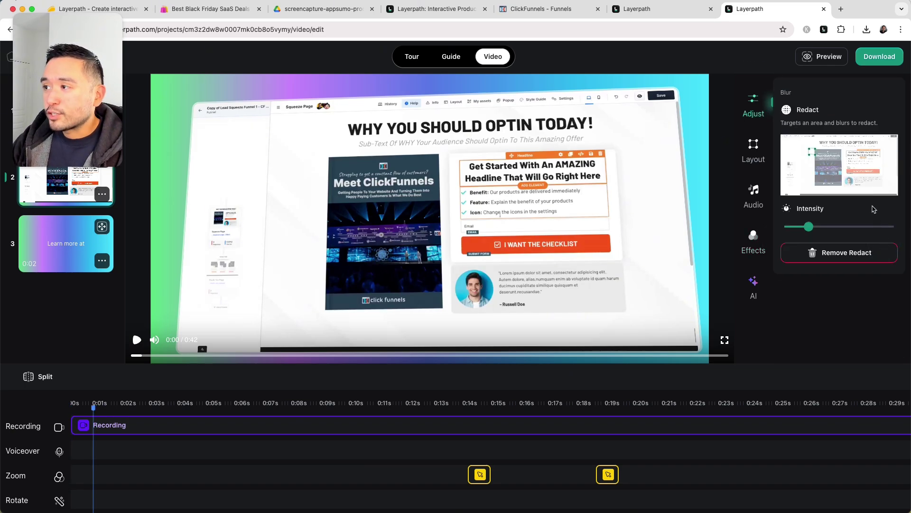
left_click_drag(813, 156, 884, 162)
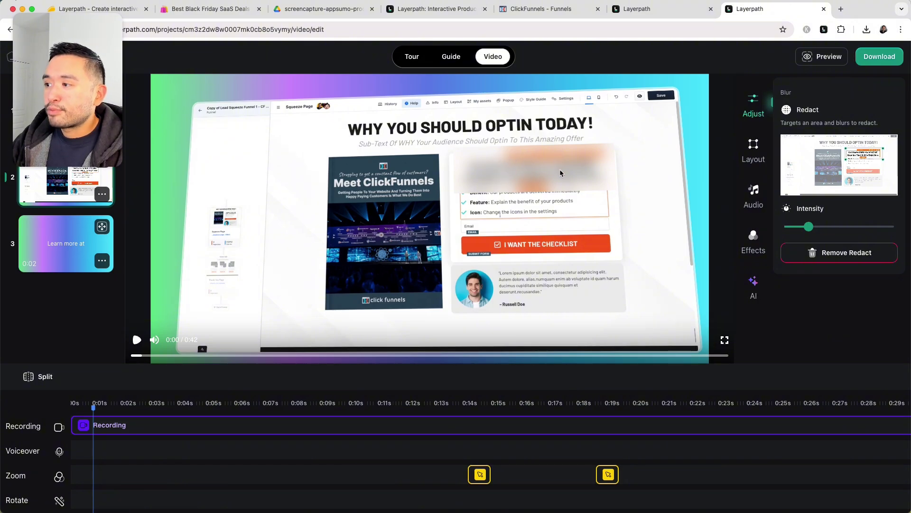
- Generate an English AI voiceover with the Fletcher voice and review the script of its first clip
left_click(753, 282)
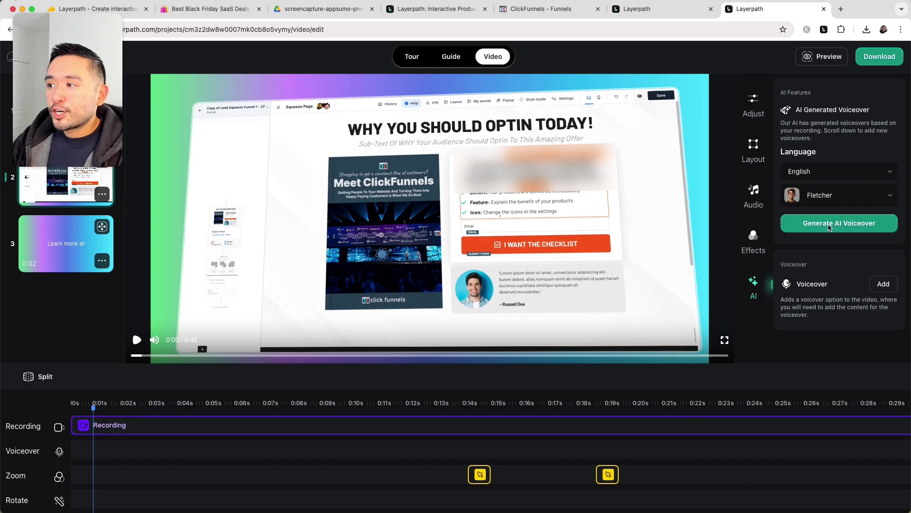
left_click(853, 227)
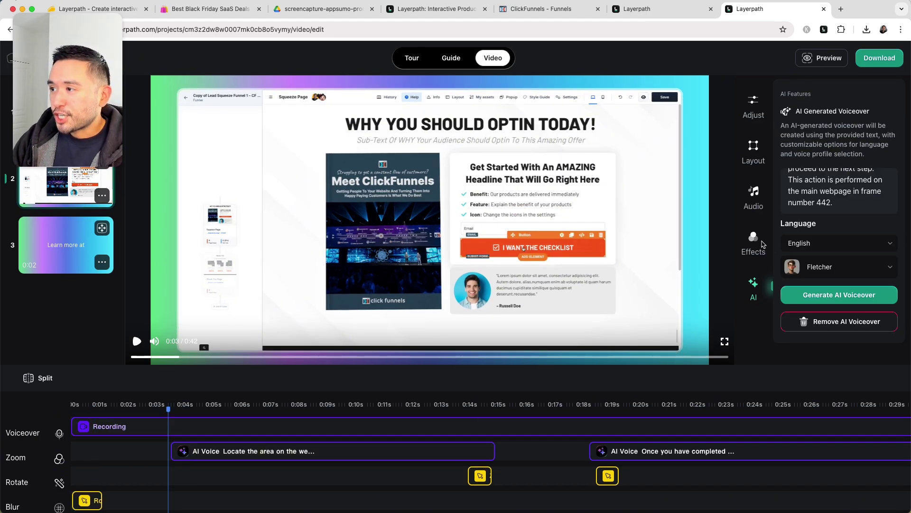
scroll(830, 202, "up", 4)
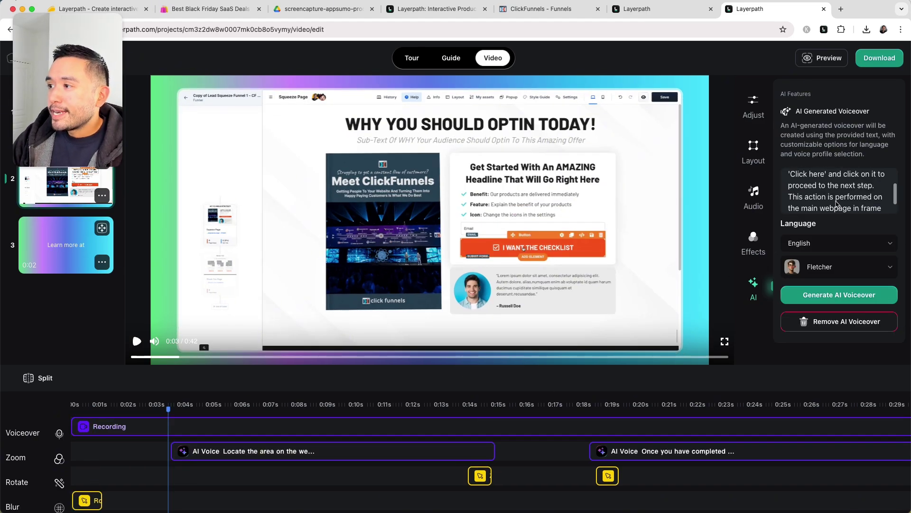
- Regenerate the first voiceover clip with the script "Click on the orange button" and move it to about 0:13 on the timeline
triple_click(812, 185)
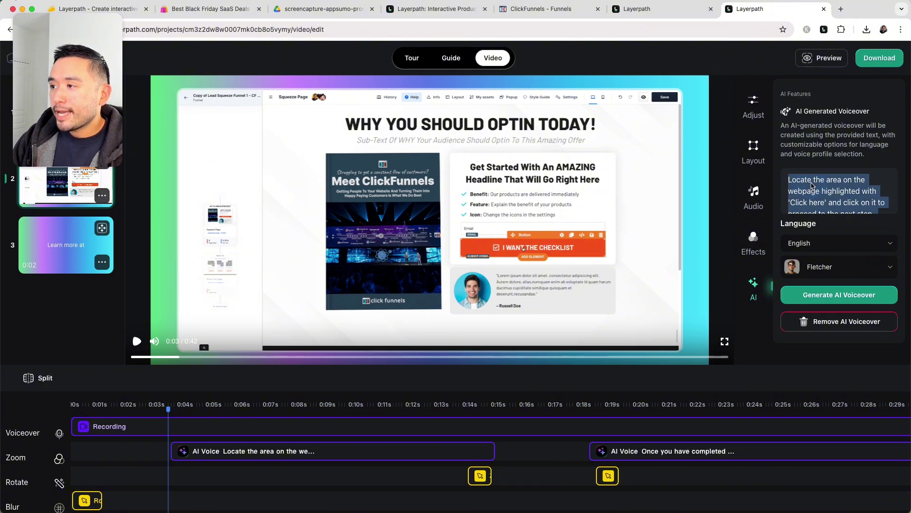
type("Click on th orange button")
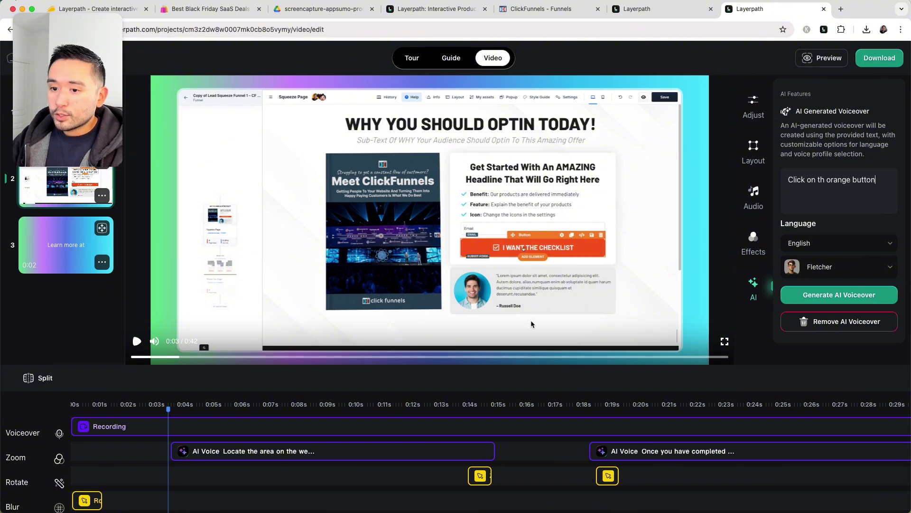
left_click(825, 181)
type("e")
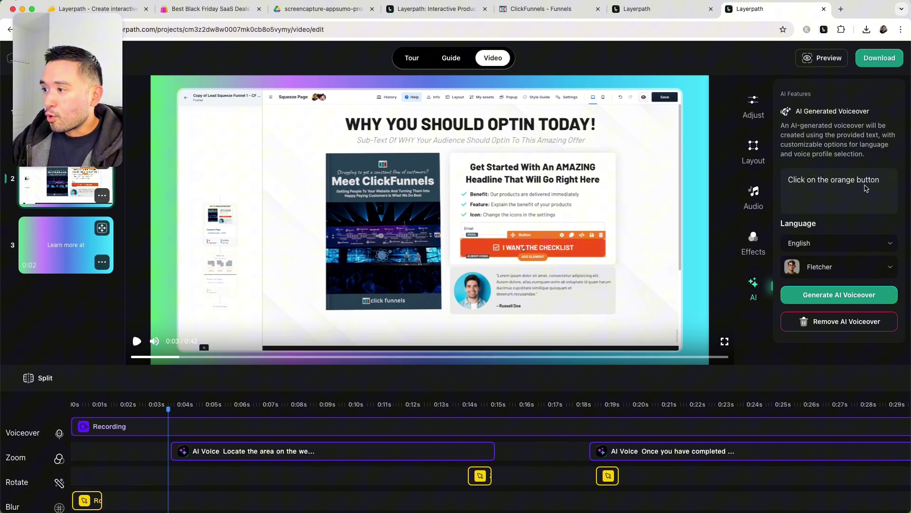
left_click(828, 299)
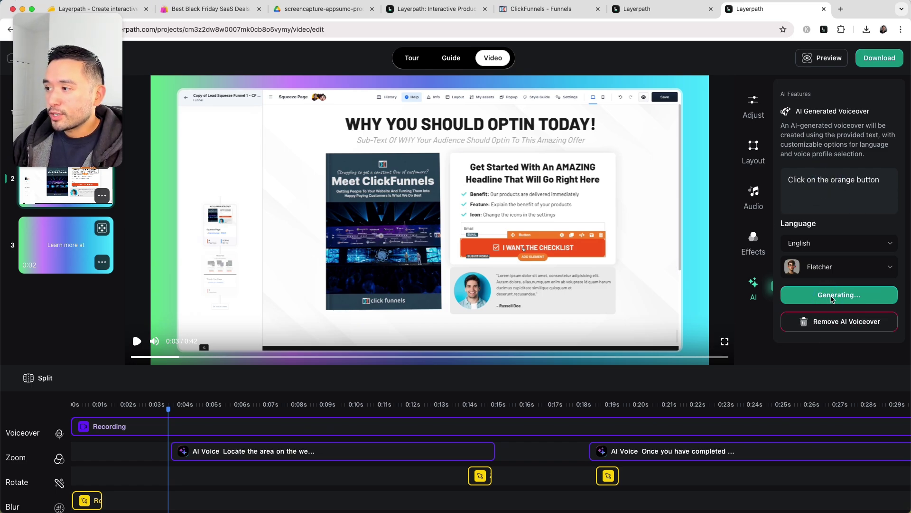
left_click_drag(159, 455, 464, 455)
- Replace the script of the second voiceover clip and set the last clip's script to "Once you have changed the color, click on Save."
left_click(608, 452)
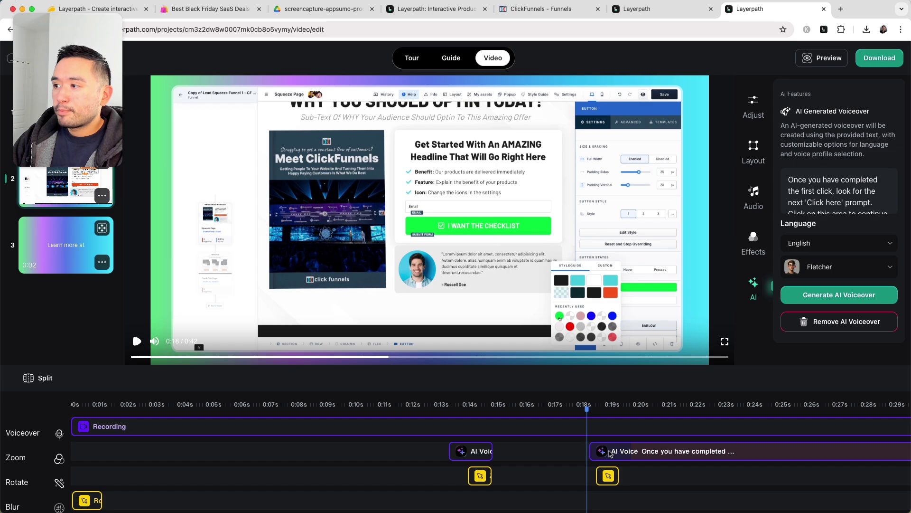
triple_click(810, 200)
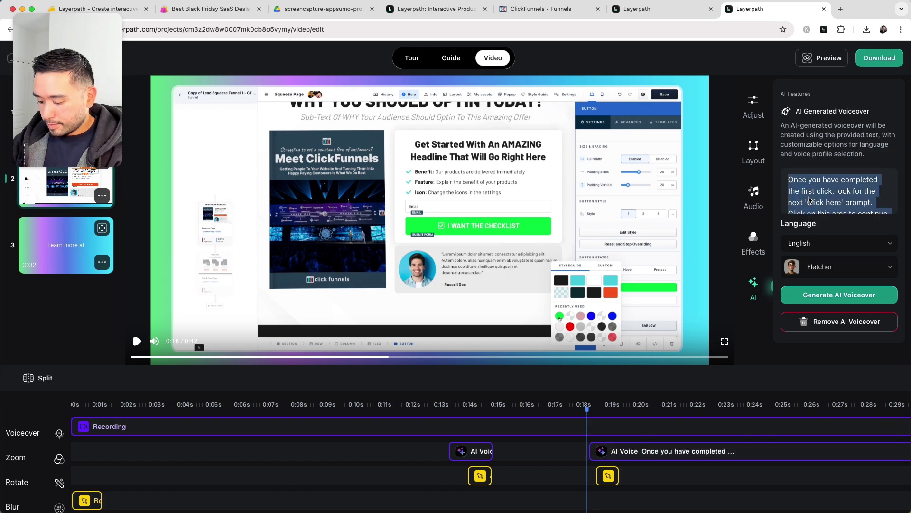
key("BackSpace")
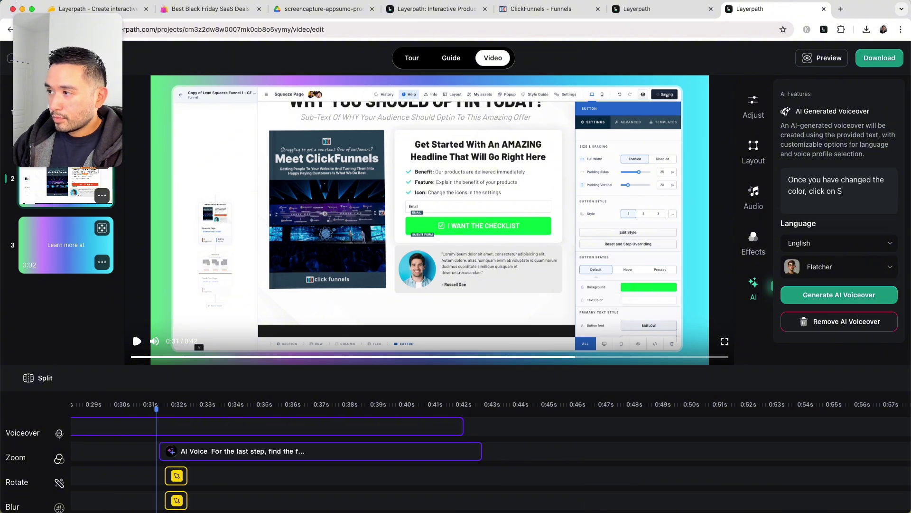
type(".")
- Extend the opening Rotate effect to about 0:02 and the Blur effect to about 0:03 on the timeline
scroll(137, 459, "left", 10)
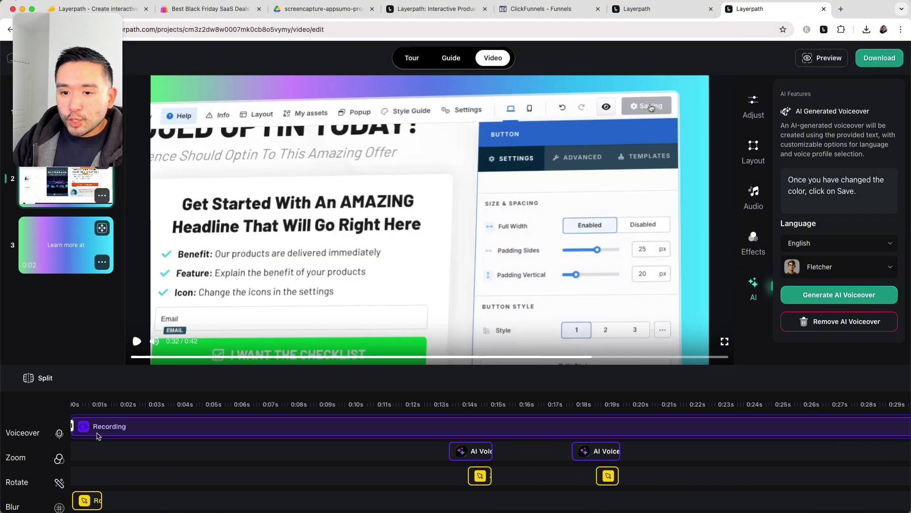
left_click(135, 434)
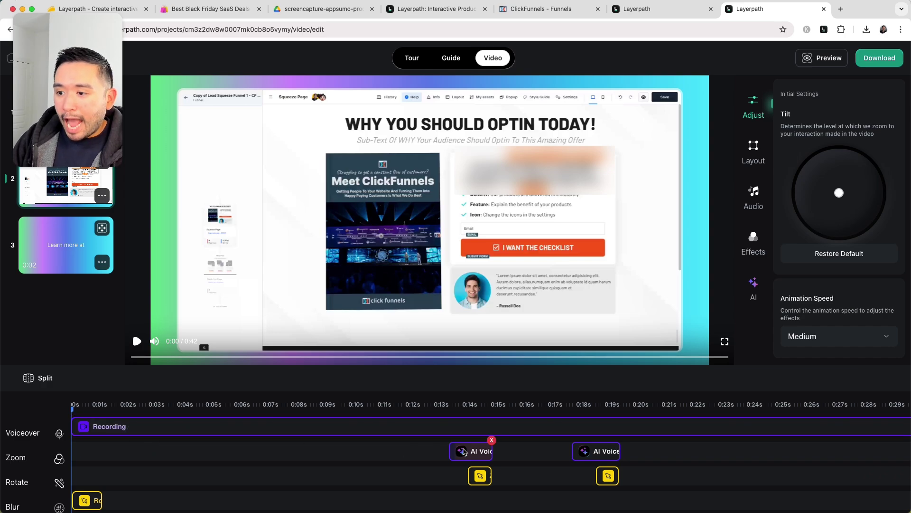
left_click(480, 474)
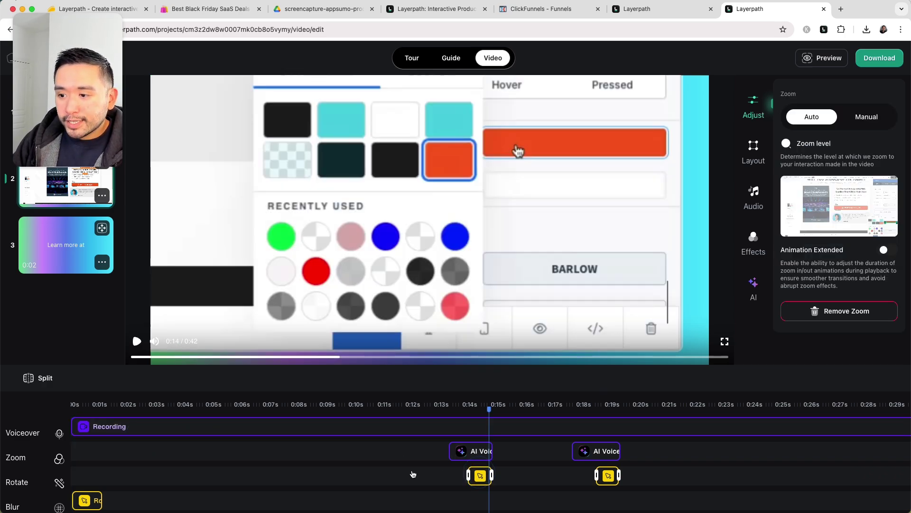
scroll(372, 427, "down", 2)
left_click(123, 451)
left_click_drag(114, 452, 160, 475)
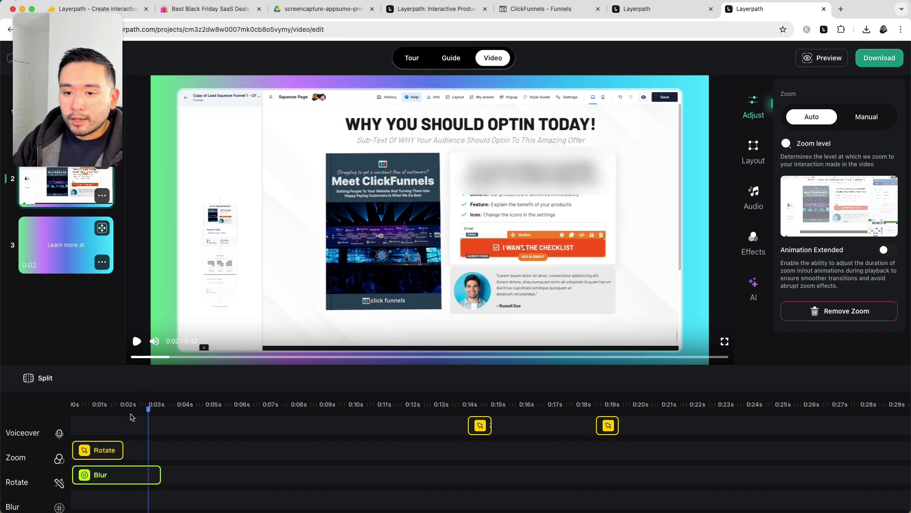
- Add a zoom effect to the recording at about 0:04
scroll(132, 413, "up", 2)
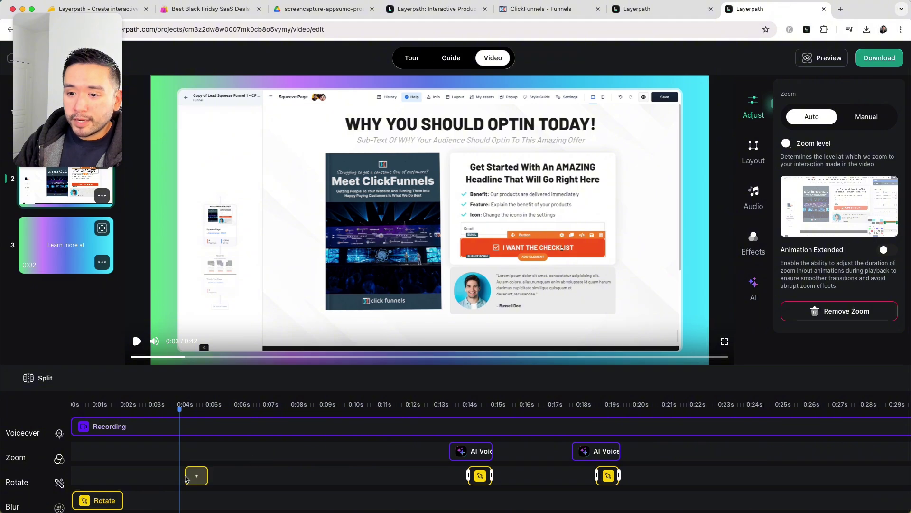
left_click(196, 476)
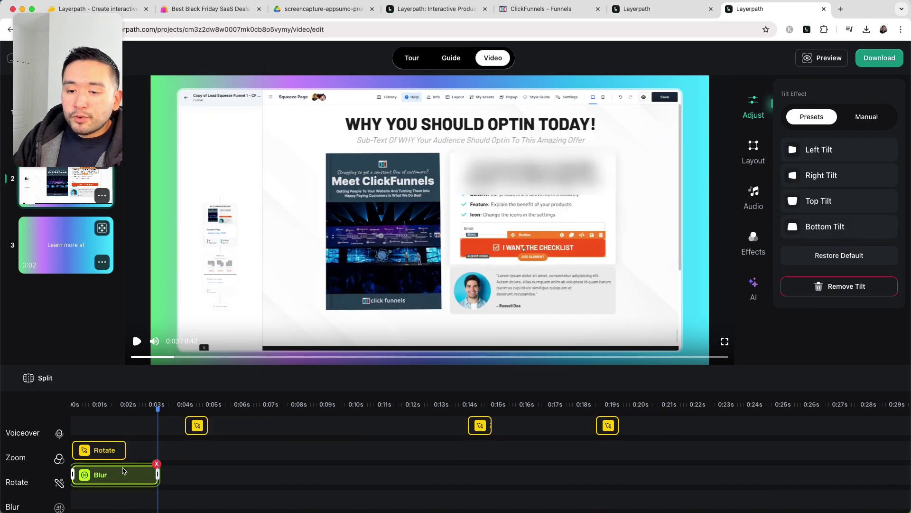
scroll(184, 427, "up", 2)
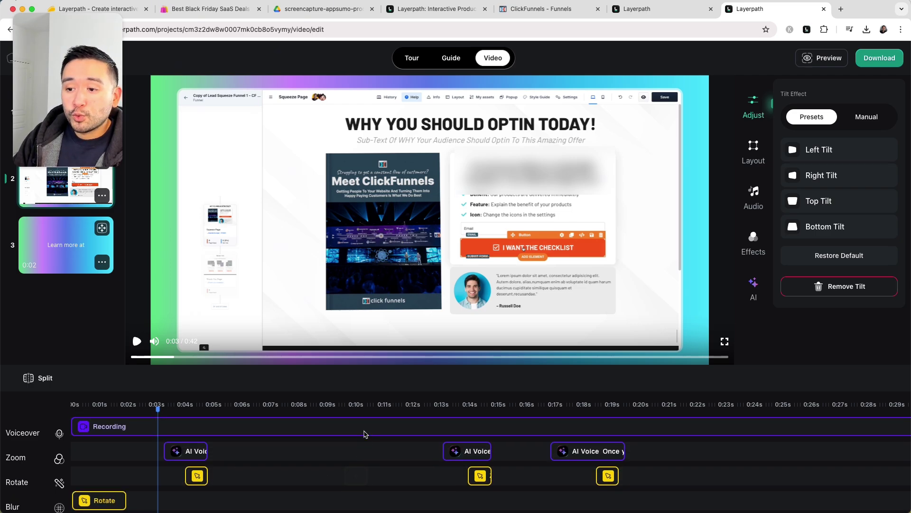
- Play the edited recording from the beginning to about 0:25 and check the clips along the timeline
left_click(98, 407)
left_click(69, 409)
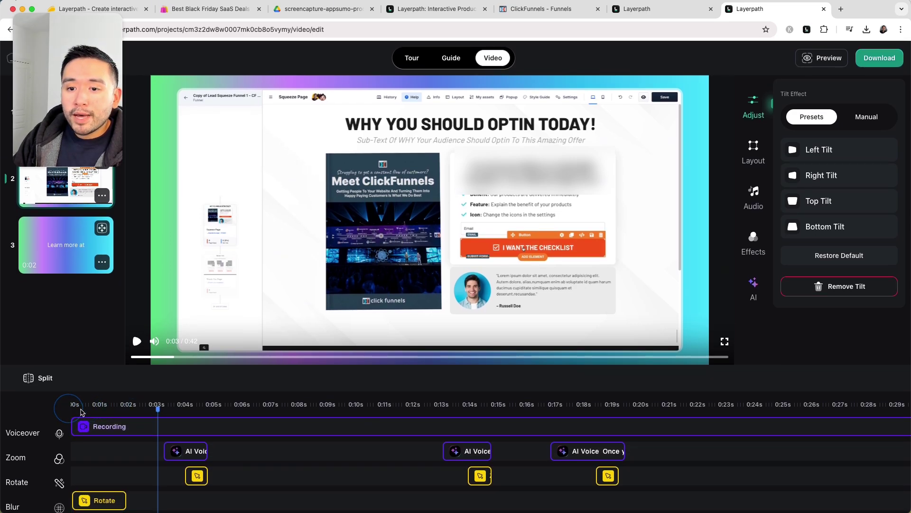
left_click(67, 410)
left_click(136, 341)
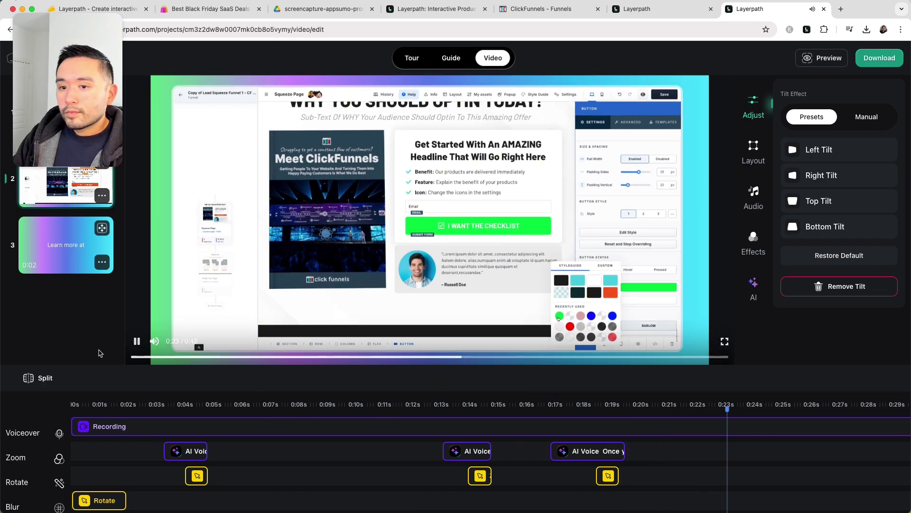
left_click(136, 345)
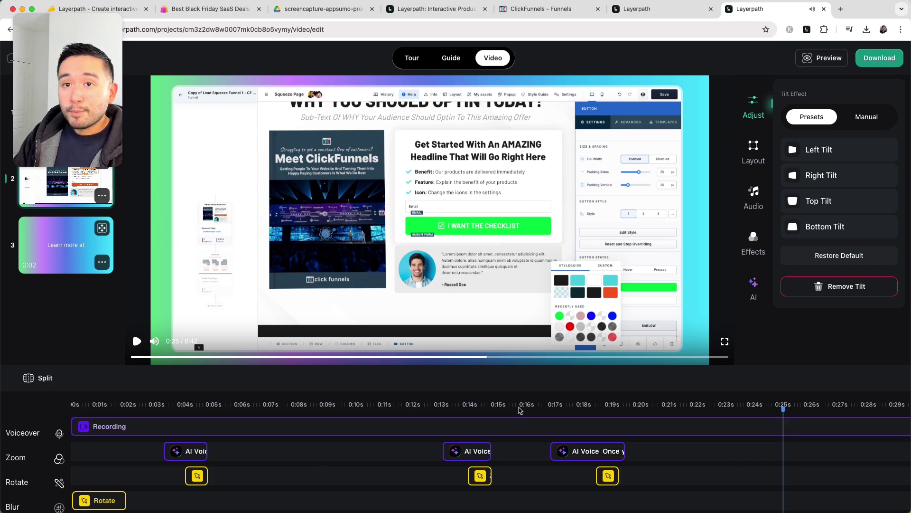
scroll(651, 454, "right", 5)
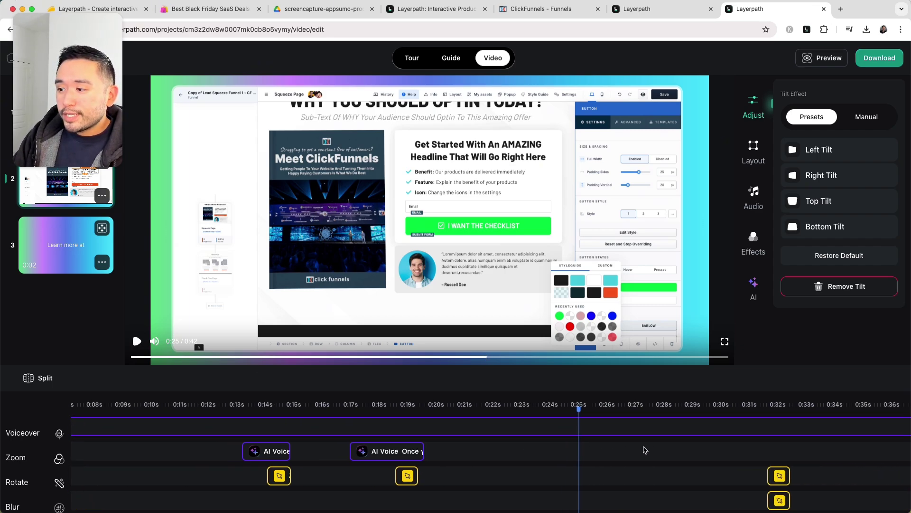
scroll(616, 451, "left", 5)
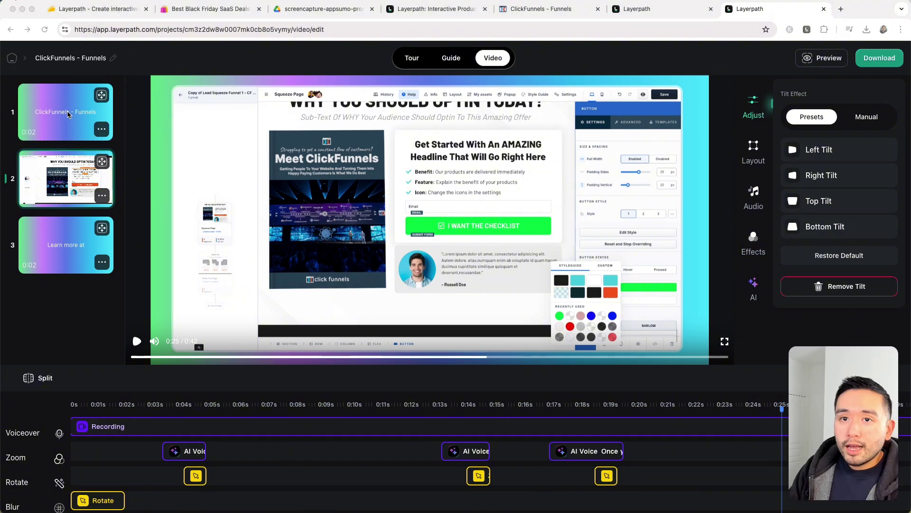
- Change the intro slide's logo text to "How To Use ClickFunnels" and its title to "Step-by-step Guide"
left_click(68, 114)
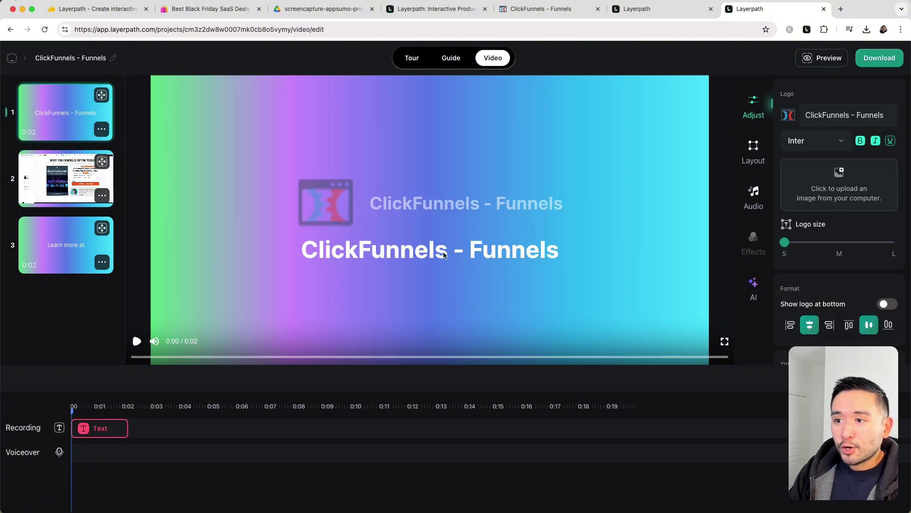
triple_click(845, 116)
type("How To Use")
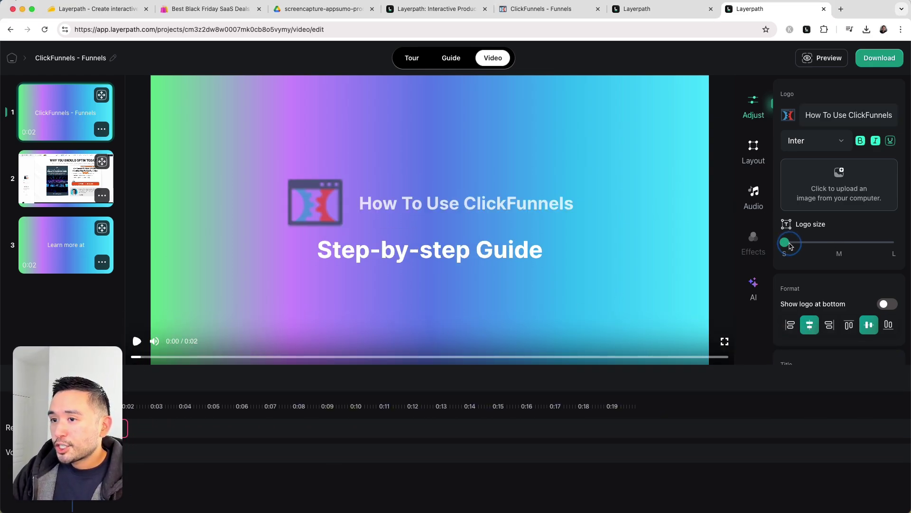
- Try a medium logo size on the intro slide, return it to small, and set the title's font size to medium
left_click_drag(784, 243, 834, 244)
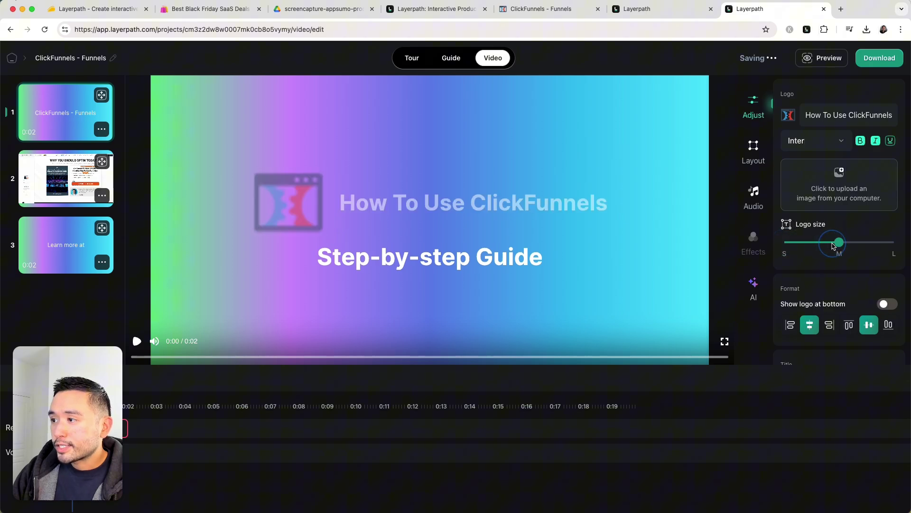
left_click(790, 243)
scroll(801, 216, "down", 2)
scroll(831, 226, "down", 6)
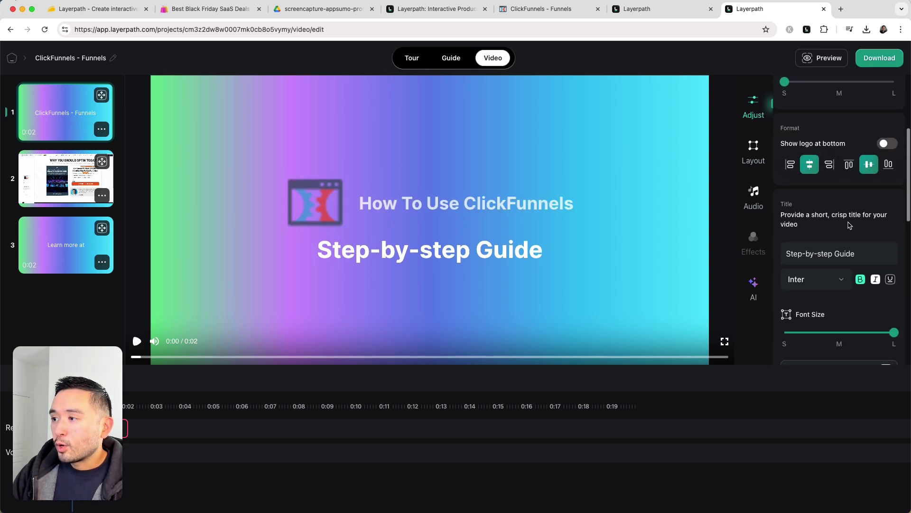
left_click(850, 151)
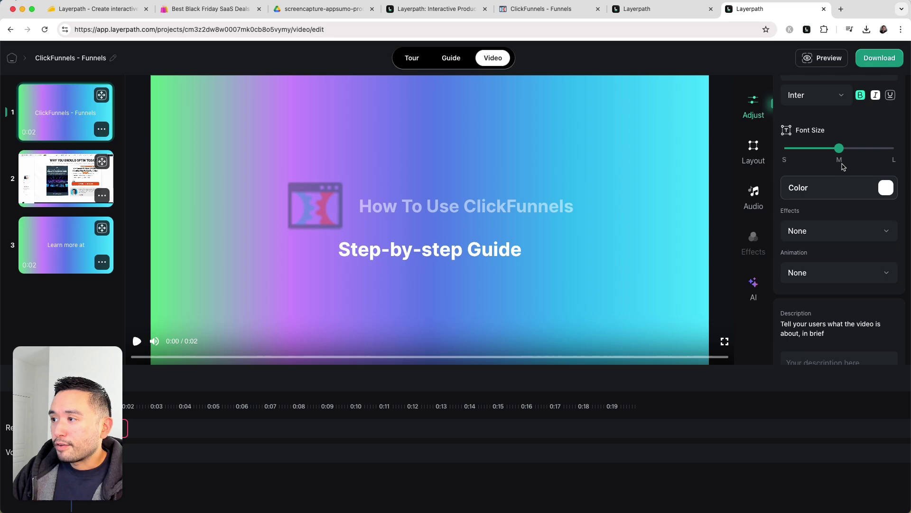
scroll(831, 150, "down", 2)
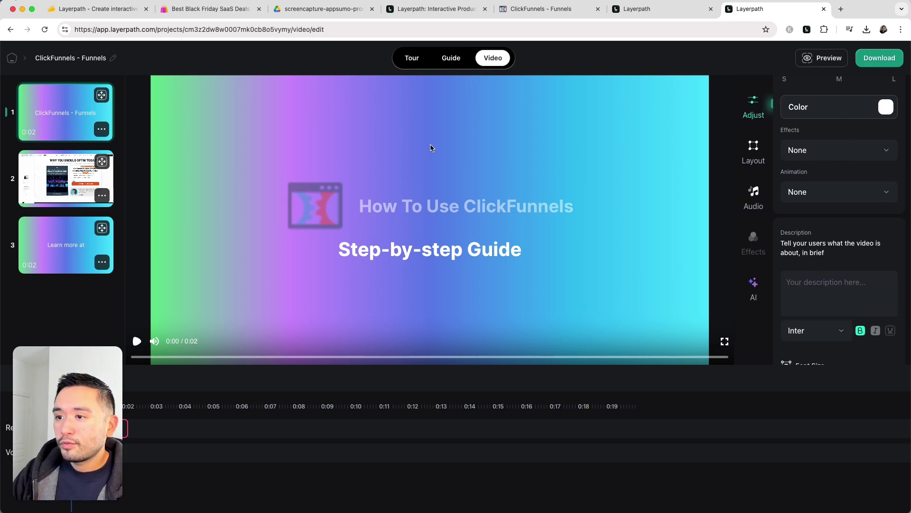
- Set the video background to the solid purple color after trying the orange abstract preset
left_click(756, 151)
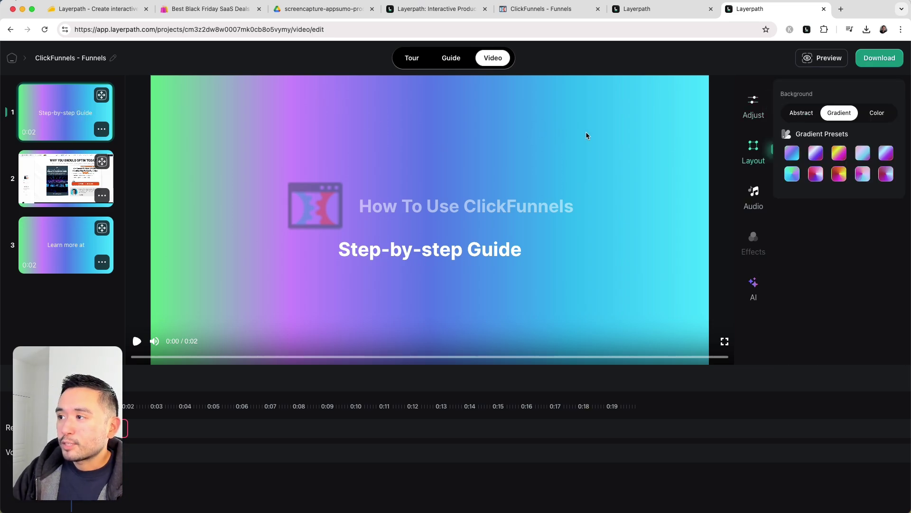
left_click(803, 114)
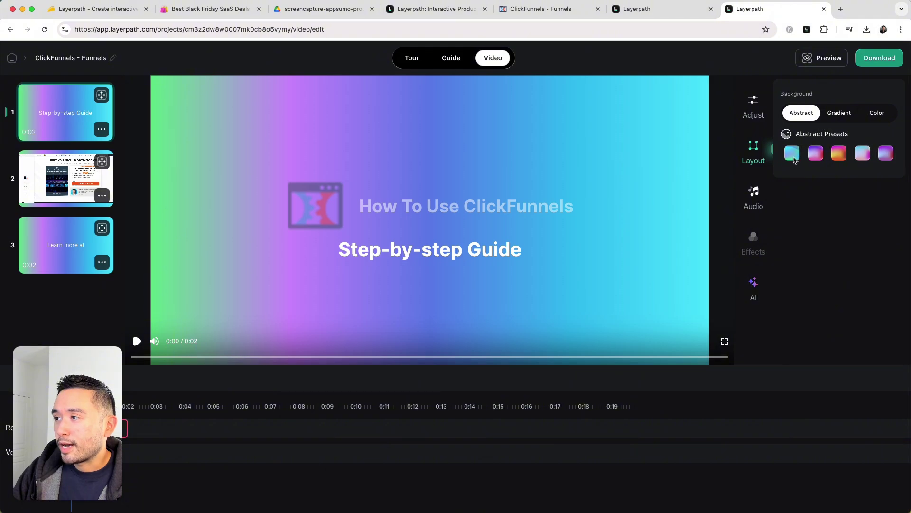
left_click(839, 153)
left_click(869, 114)
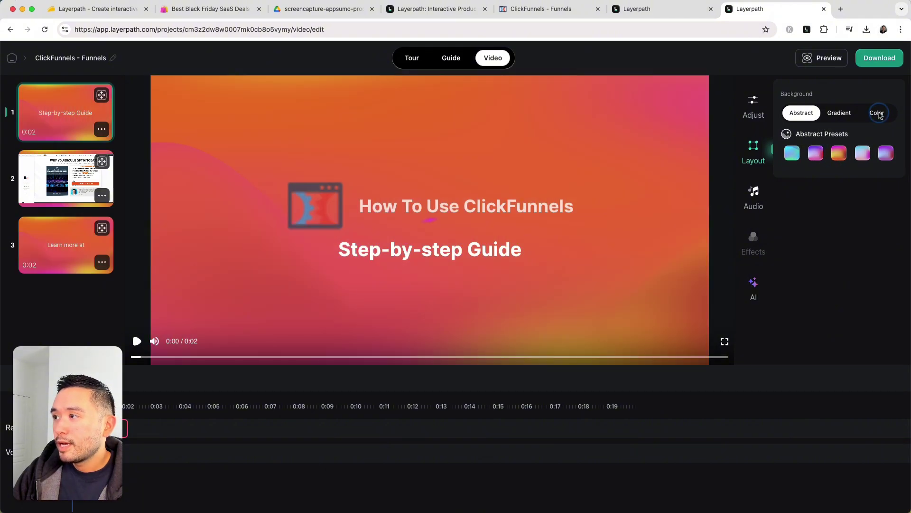
left_click(789, 155)
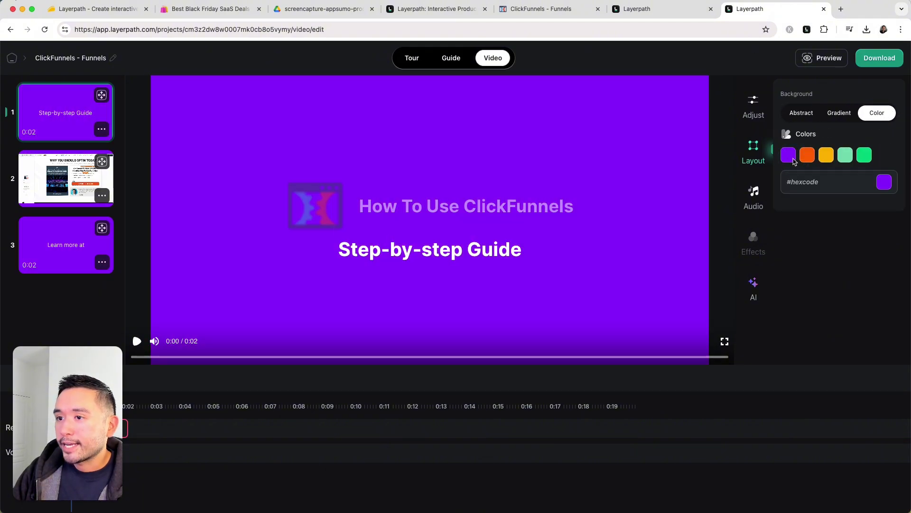
- Replace the description on the "Learn more at" outro slide with "clickfunnels.com"
left_click(55, 245)
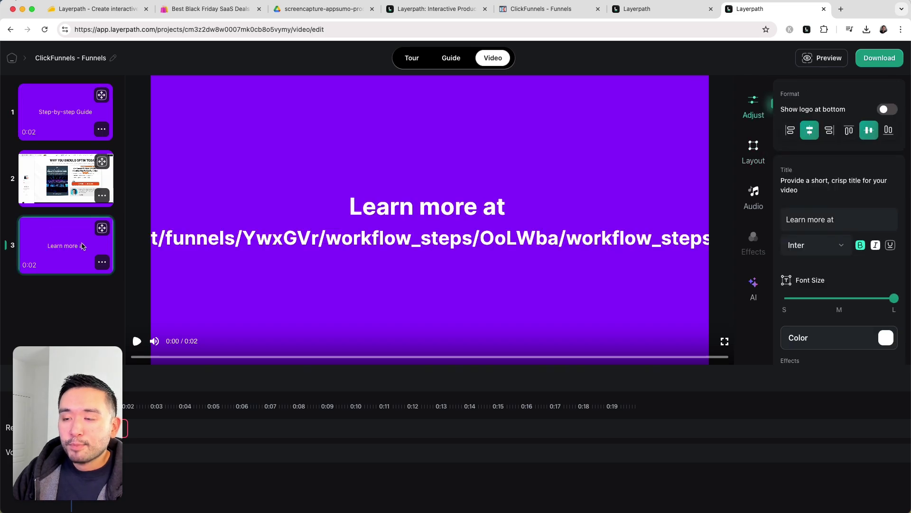
scroll(840, 209, "down", 3)
triple_click(841, 211)
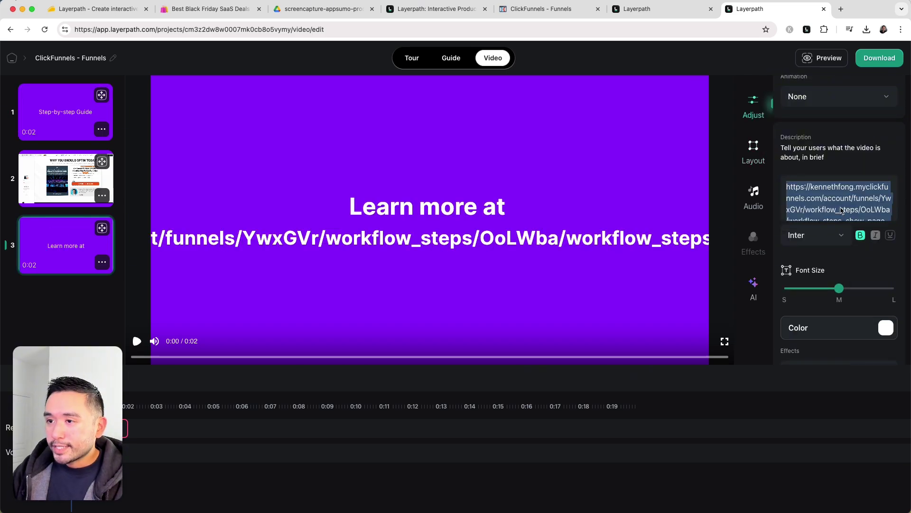
type("clickfunnels.com")
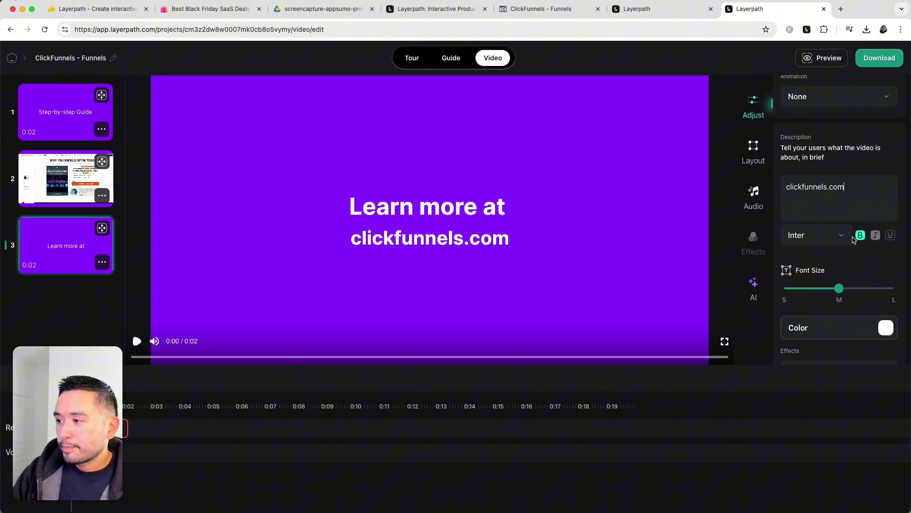
scroll(849, 244, "down", 3)
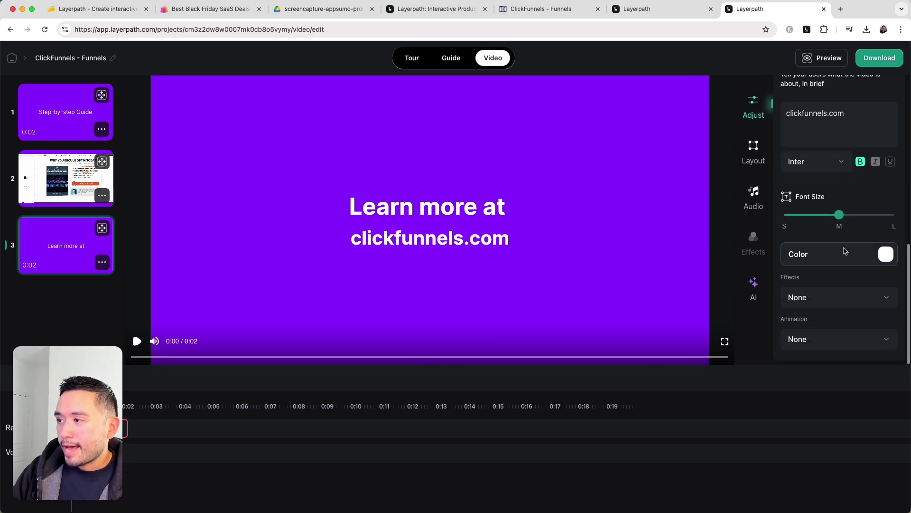
scroll(826, 291, "up", 3)
scroll(818, 285, "up", 7)
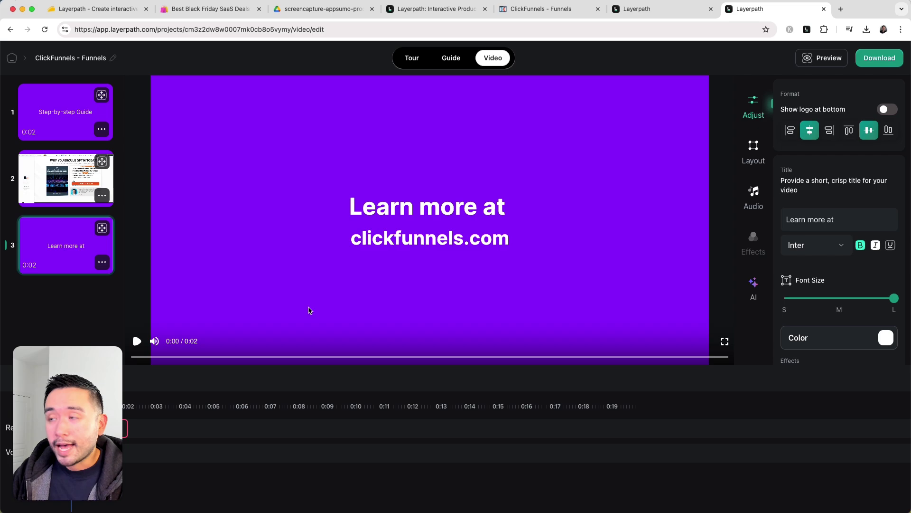
scroll(814, 62, "down", 1)
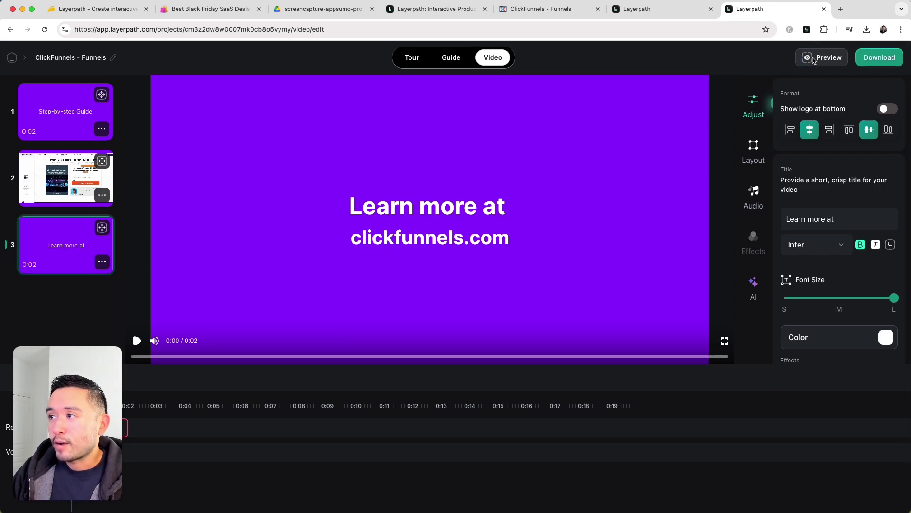
- Play the finished video in preview and check the available export types and quality options without exporting
left_click(813, 60)
left_click(150, 413)
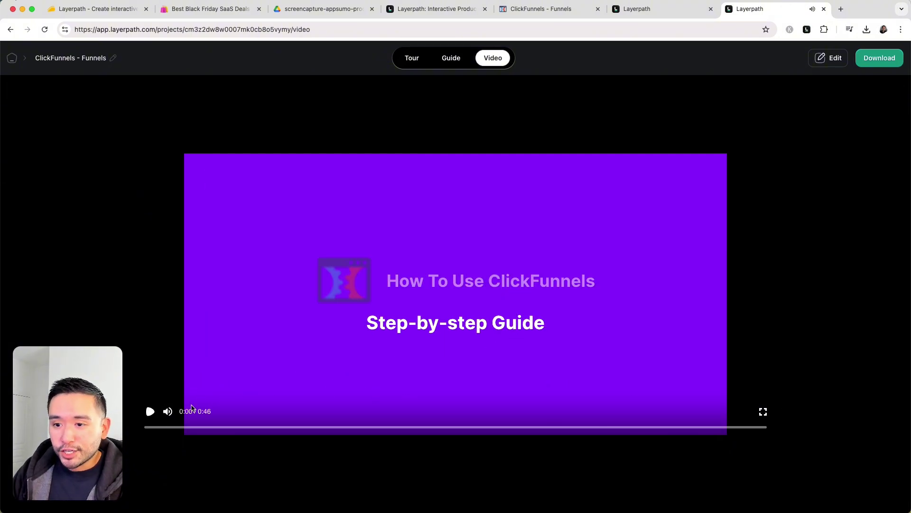
left_click(874, 63)
left_click(538, 250)
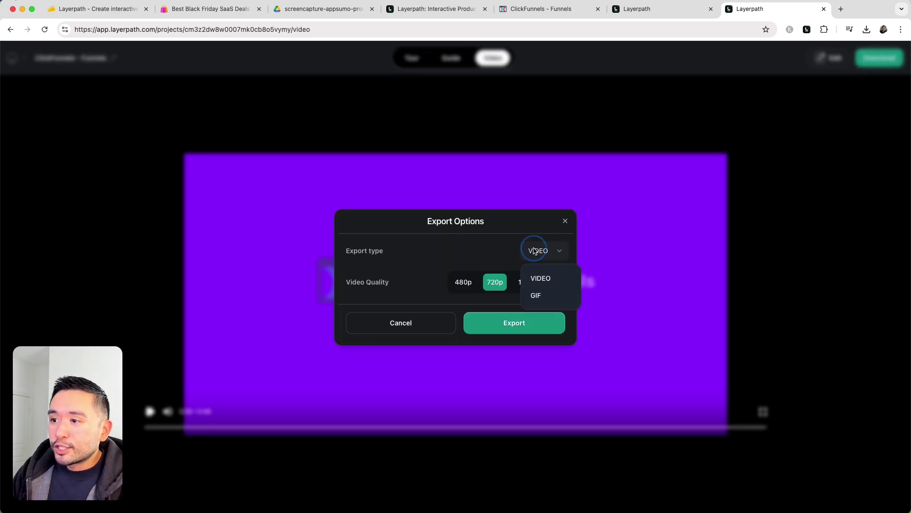
left_click(489, 236)
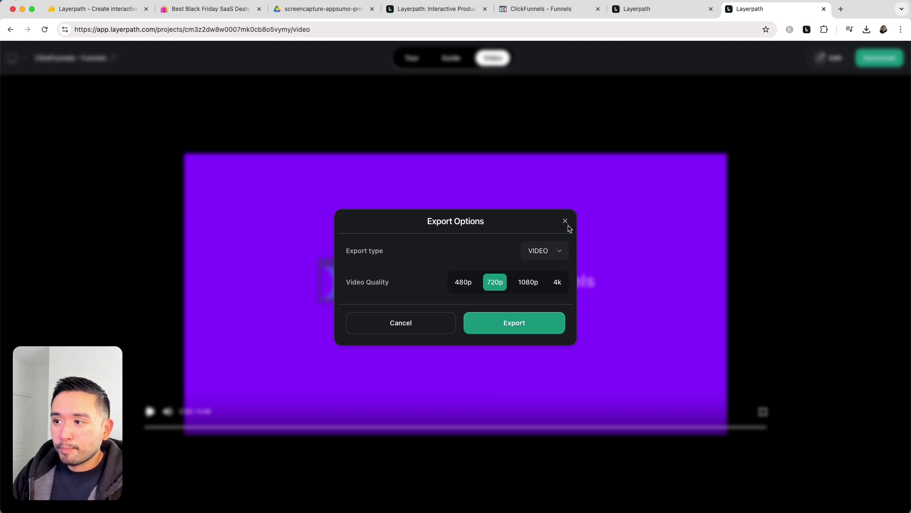
left_click(566, 222)
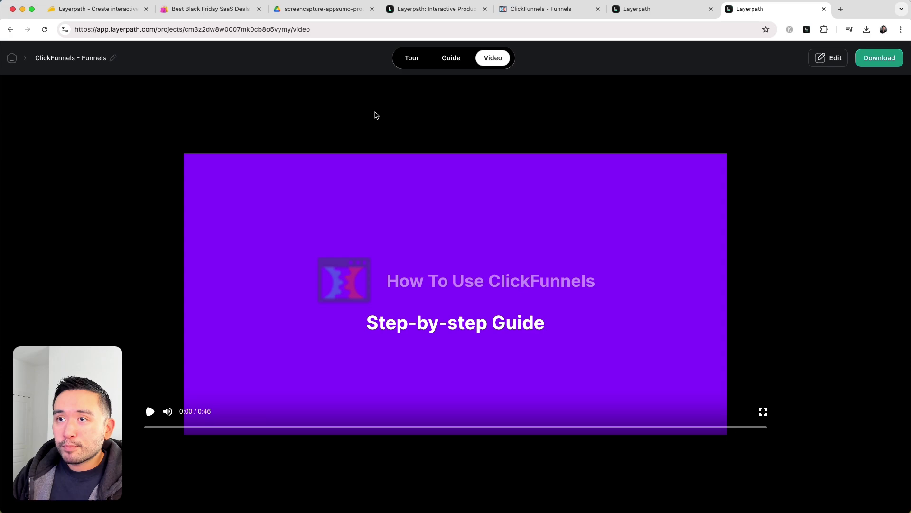
- Check the AppSumo license tiers, return to the ClickFunnels project and open its tour editor after viewing the guide
left_click(312, 11)
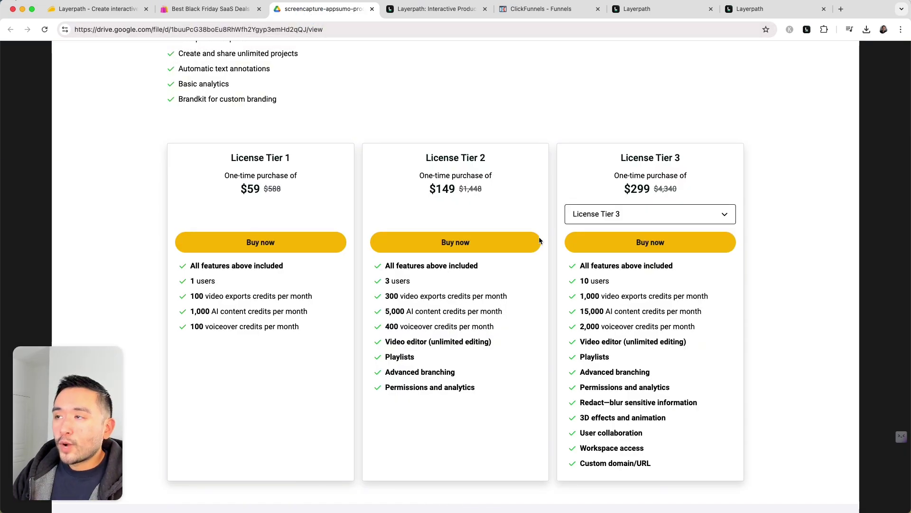
left_click(735, 11)
left_click(451, 58)
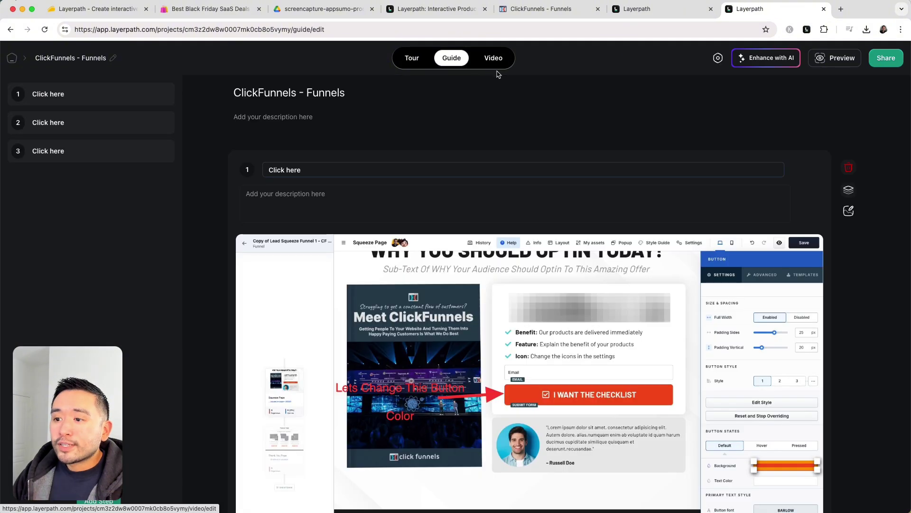
left_click(417, 62)
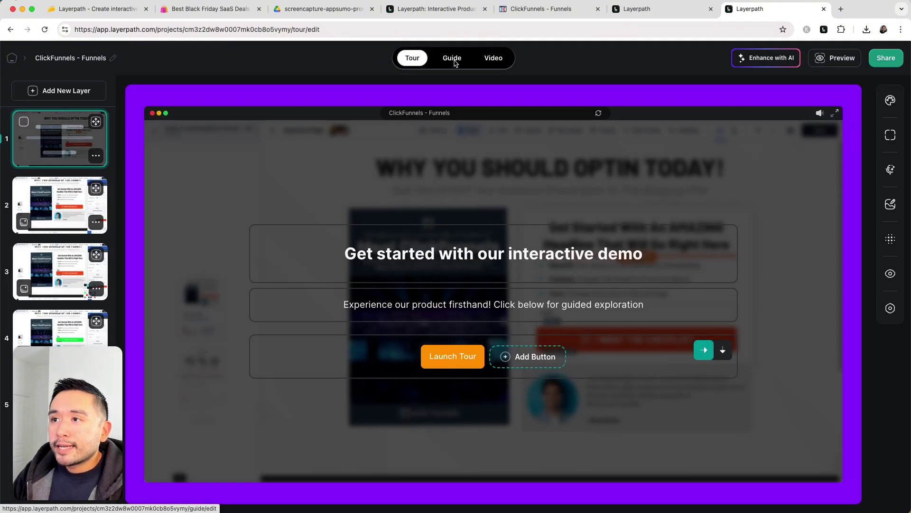
- Publish the tour and open its copied share link in a new browser tab
left_click(888, 59)
left_click(879, 117)
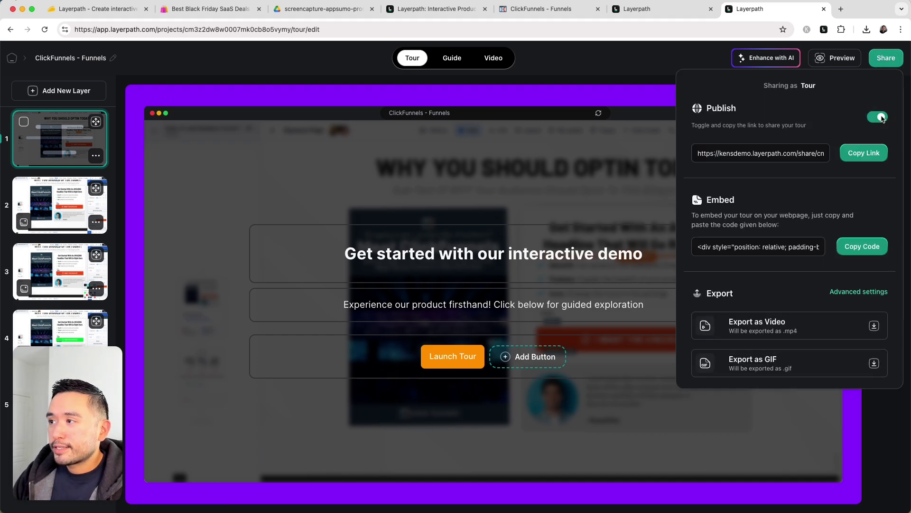
left_click(866, 157)
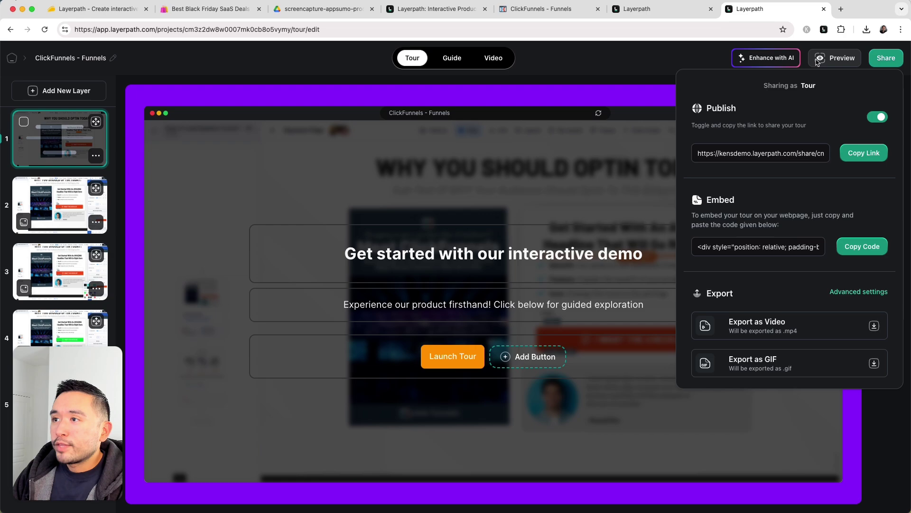
left_click(840, 8)
key("super+v")
key("Return")
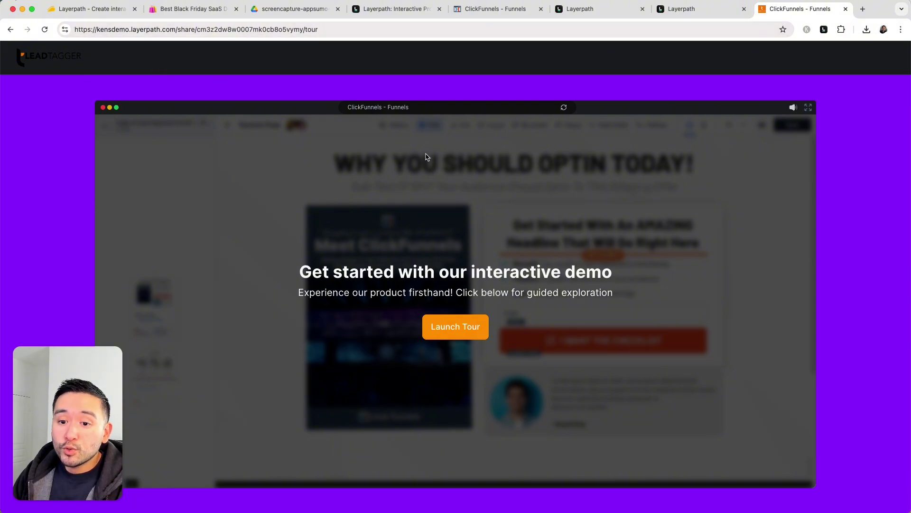
- Launch the published interactive tour, go through it to the closing slide, and close its browser tab
left_click(458, 328)
left_click(751, 404)
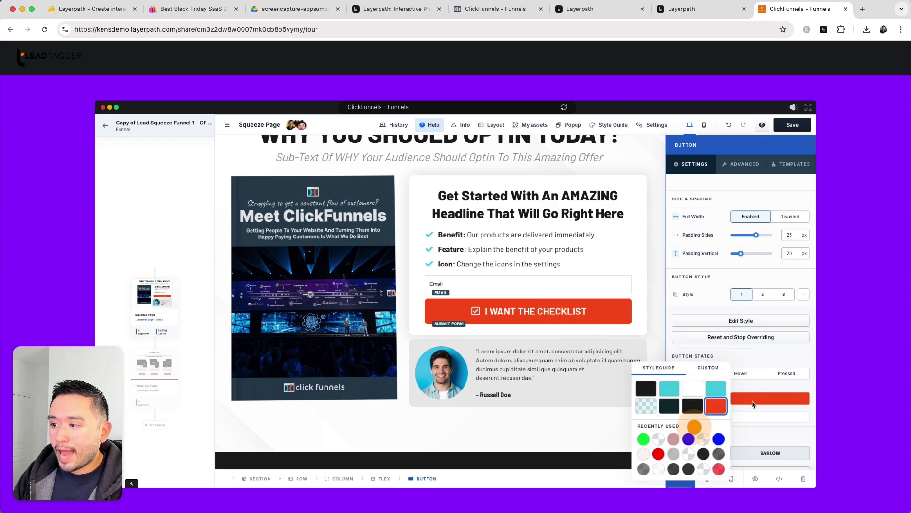
left_click(652, 451)
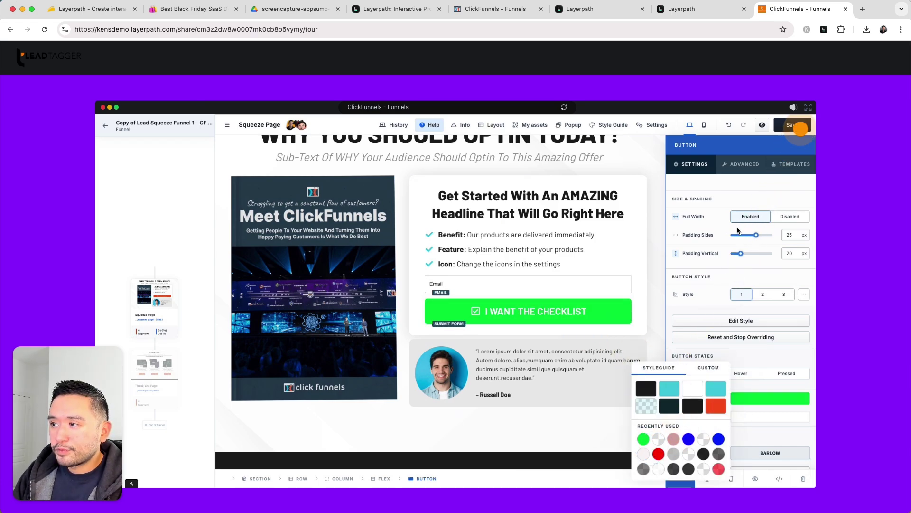
left_click(809, 171)
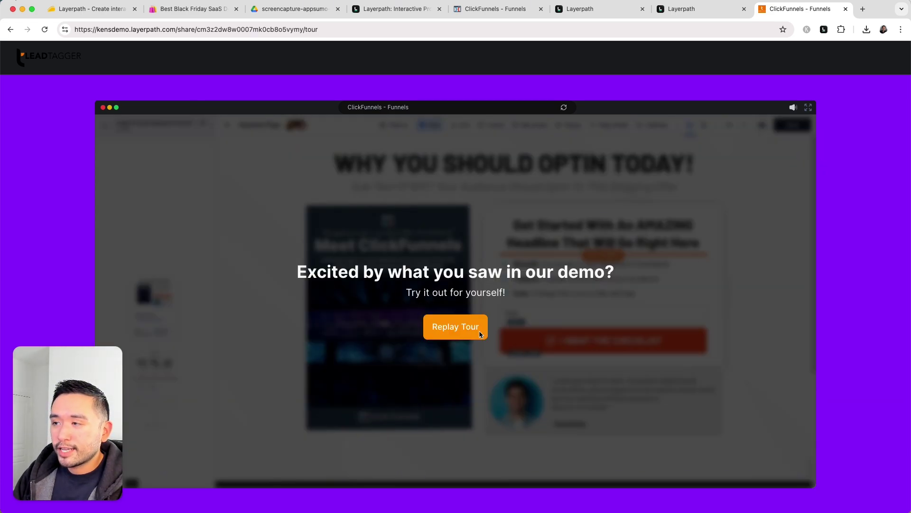
key("super+w")
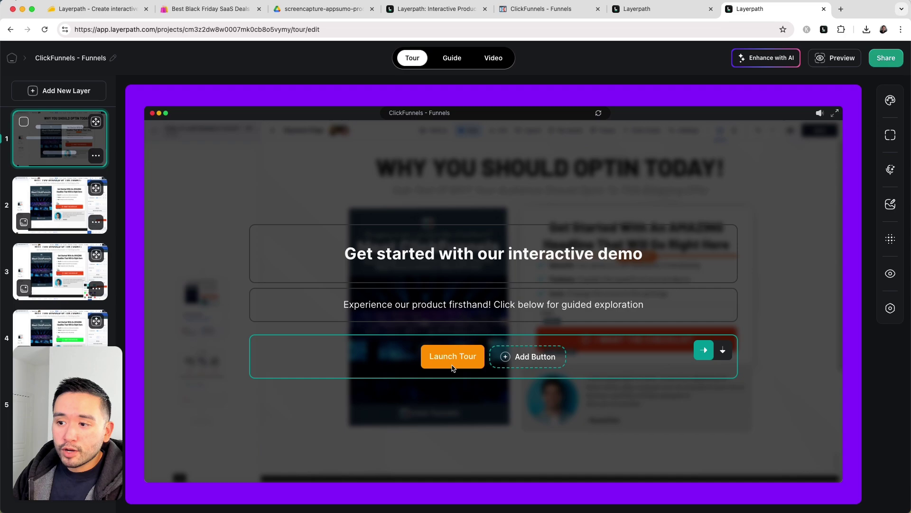
- Add a second button to the opening slide and relabel the first button "Start Tour"
left_click(523, 363)
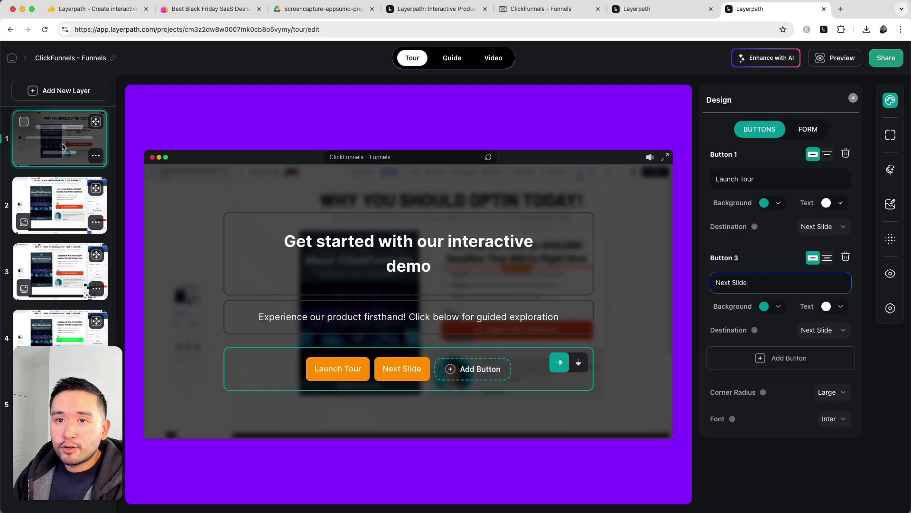
left_click_drag(739, 179, 686, 185)
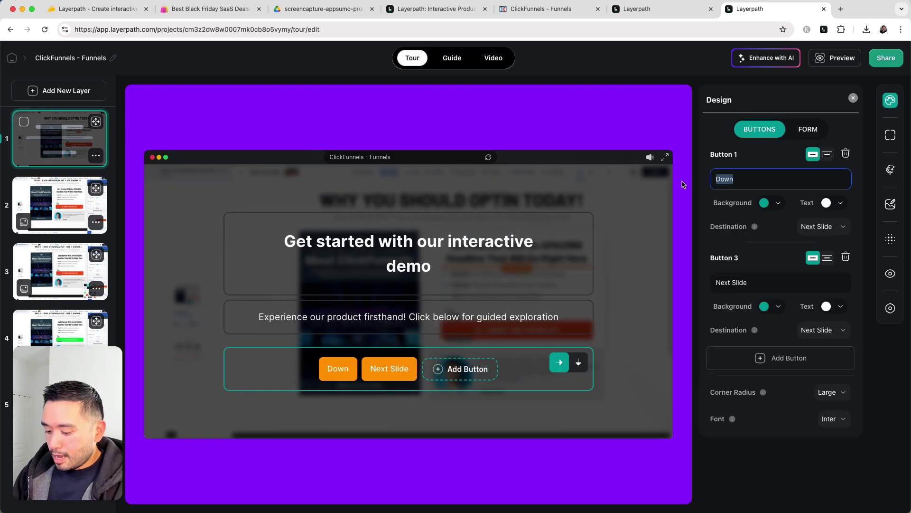
type("Start")
key("BackSpace")
key("BackSpace")
key("BackSpace")
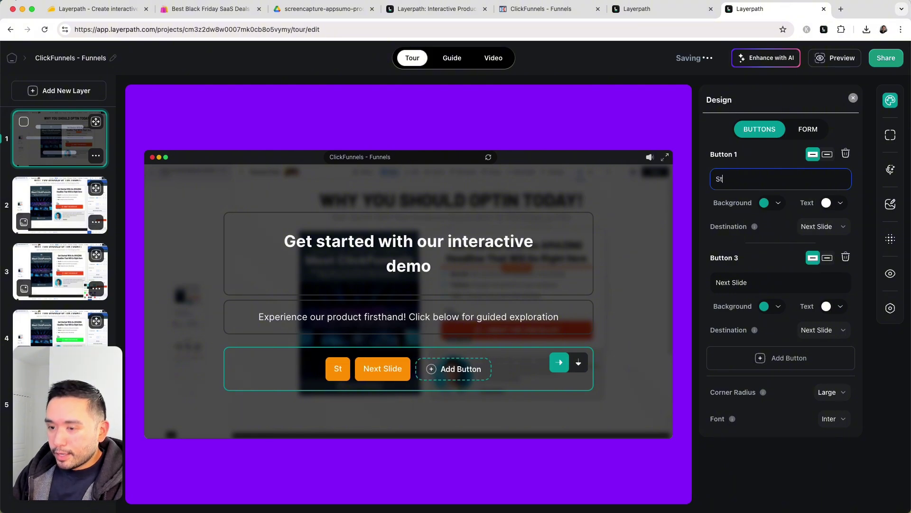
type("art")
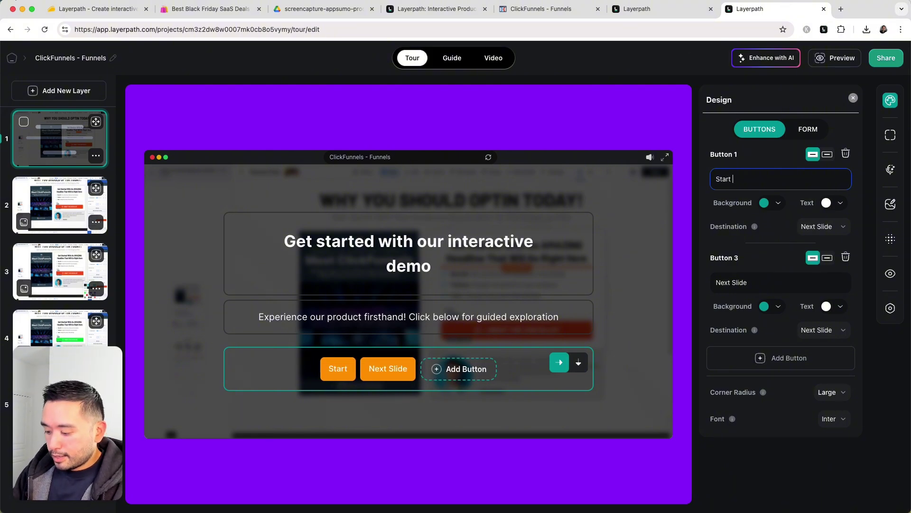
type(" Tour")
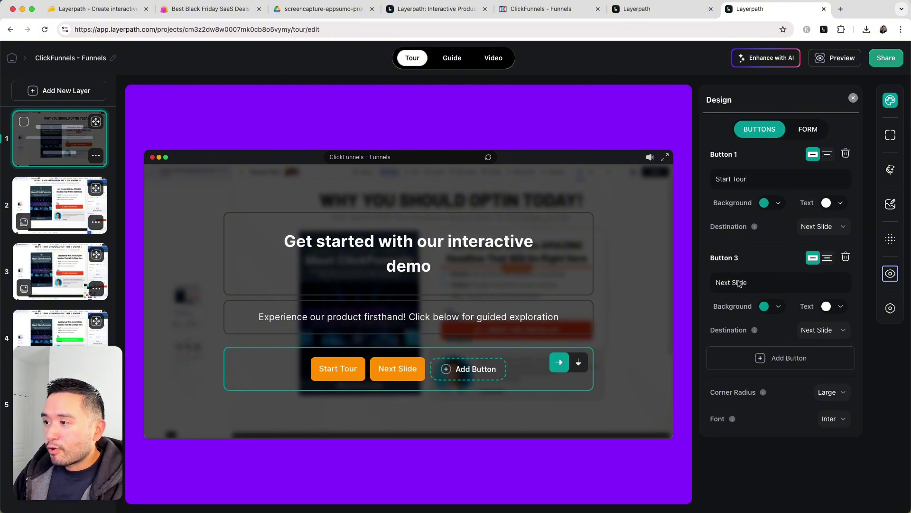
- Relabel the opening slide's second button "Download Software"
triple_click(739, 283)
type("Down")
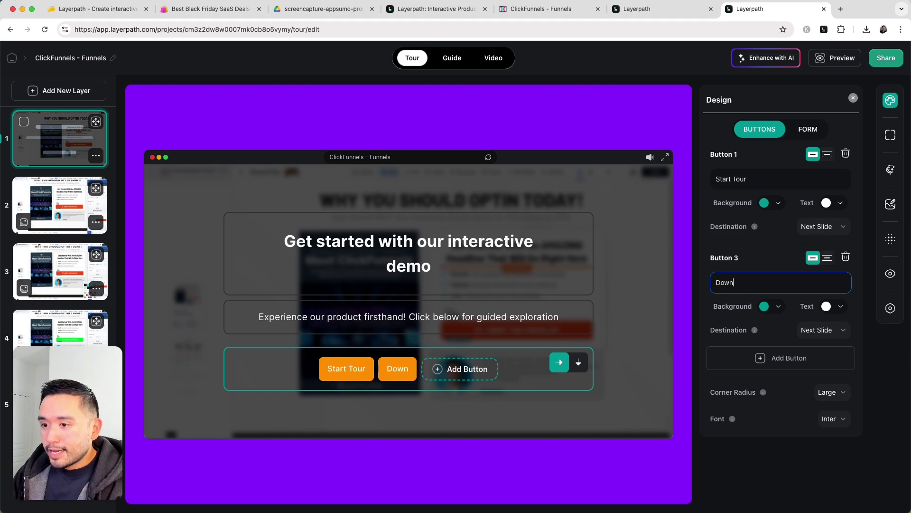
type("load Software")
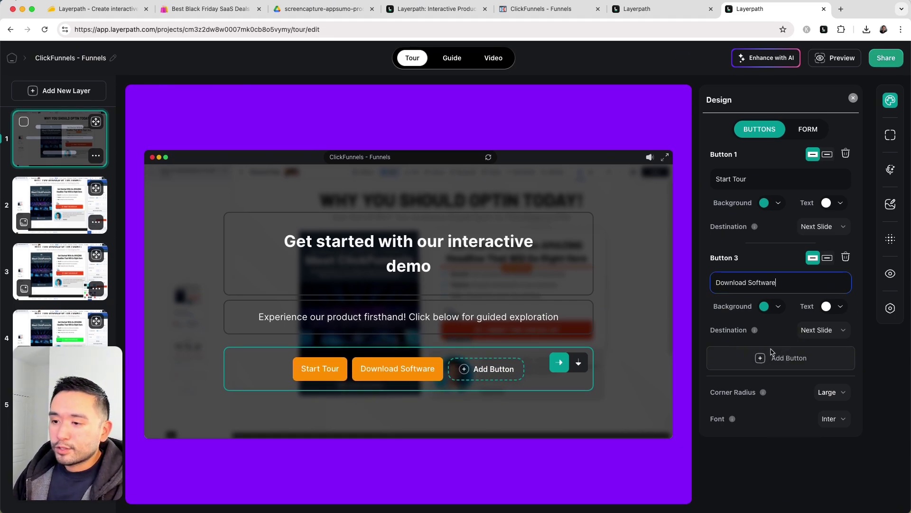
- Switch the opening slide from buttons to a lead form and open the tour's closing slide
left_click(808, 128)
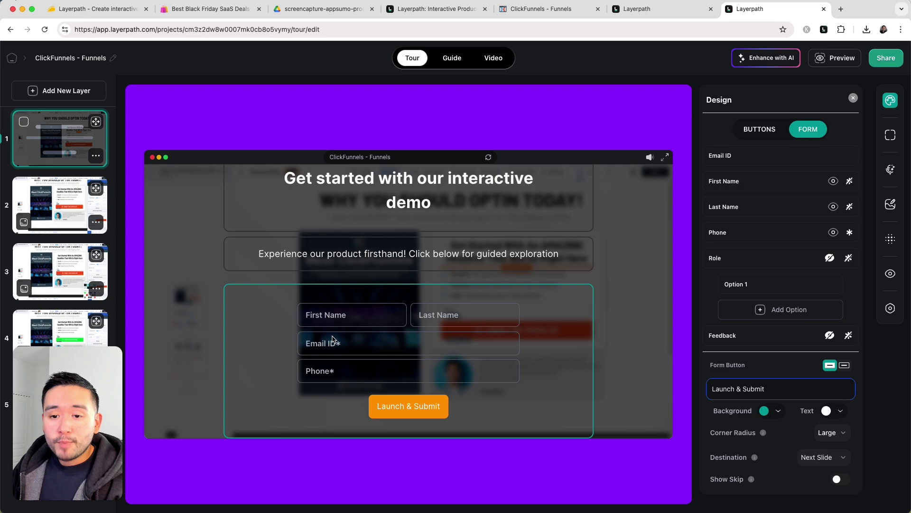
left_click_drag(97, 411, 858, 371)
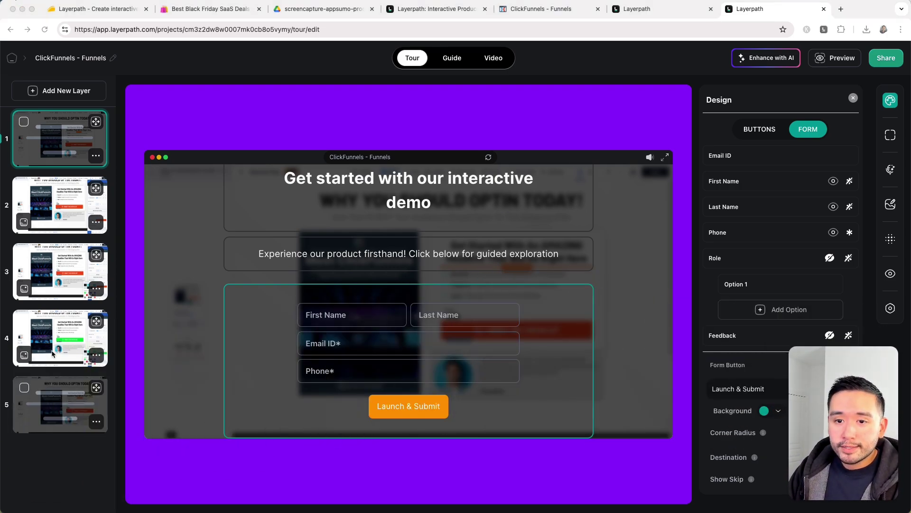
left_click(70, 414)
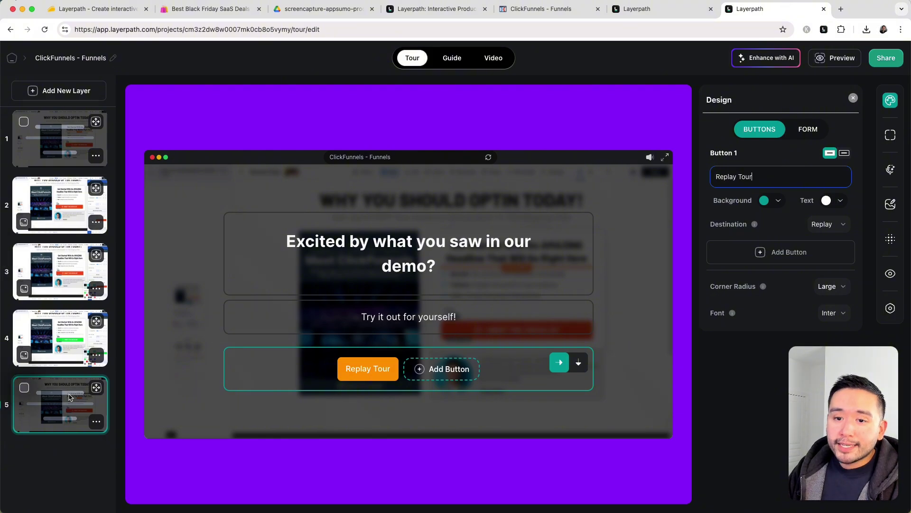
left_click_drag(846, 393, 194, 366)
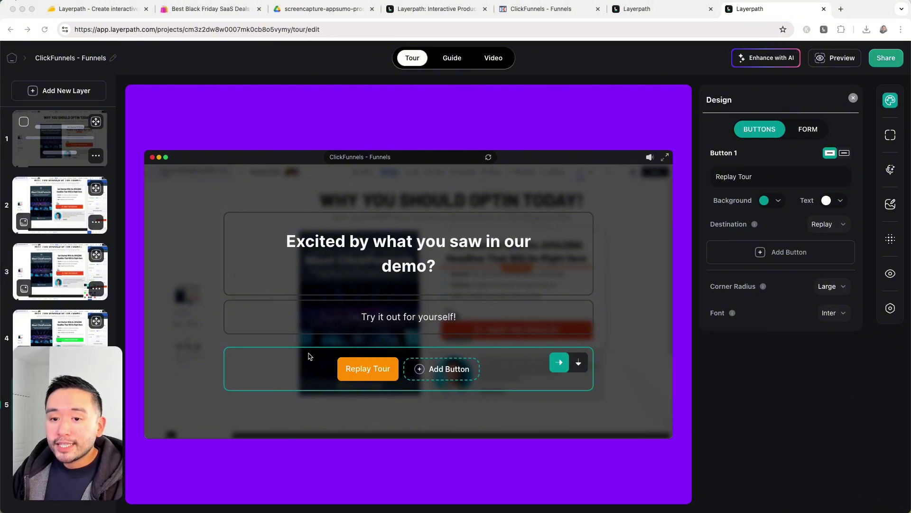
left_click(618, 108)
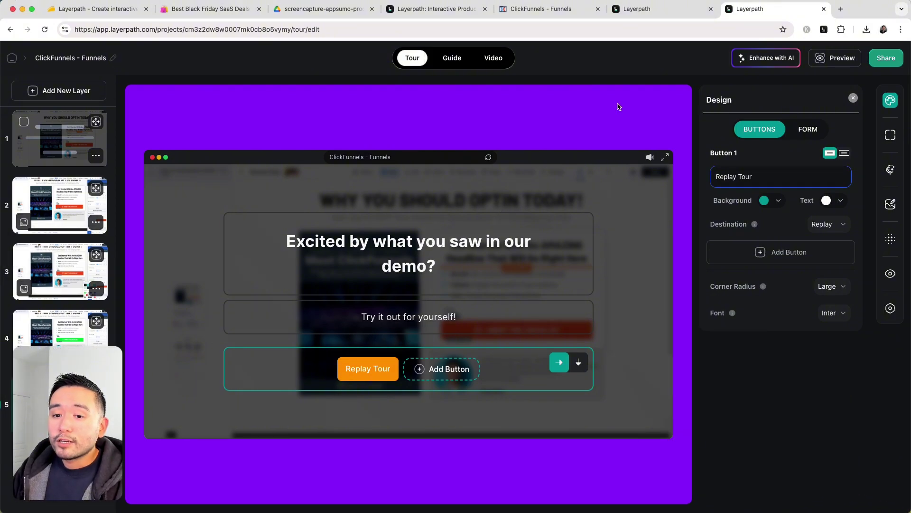
- Generate English "Product How to's" AI content for the tour from the description "how to you the clickfunnels drag and drop editor to change the button color"
left_click(787, 60)
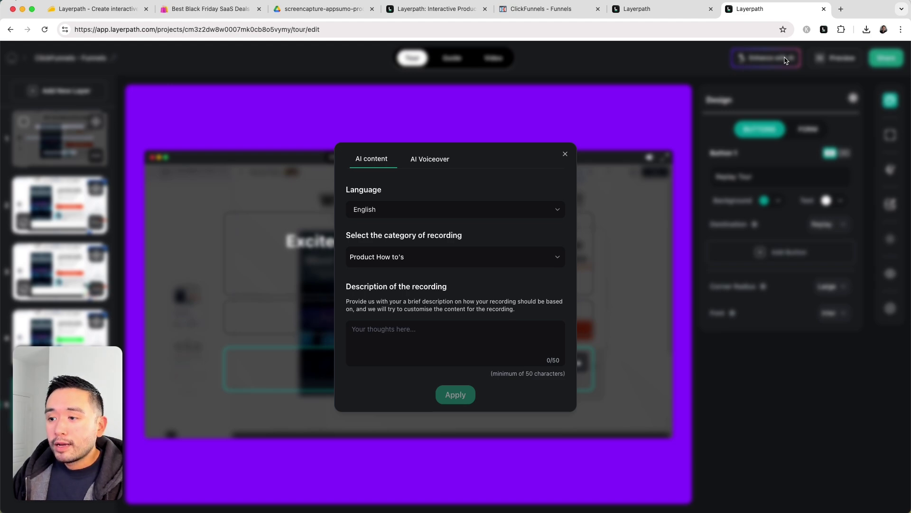
key("super+v")
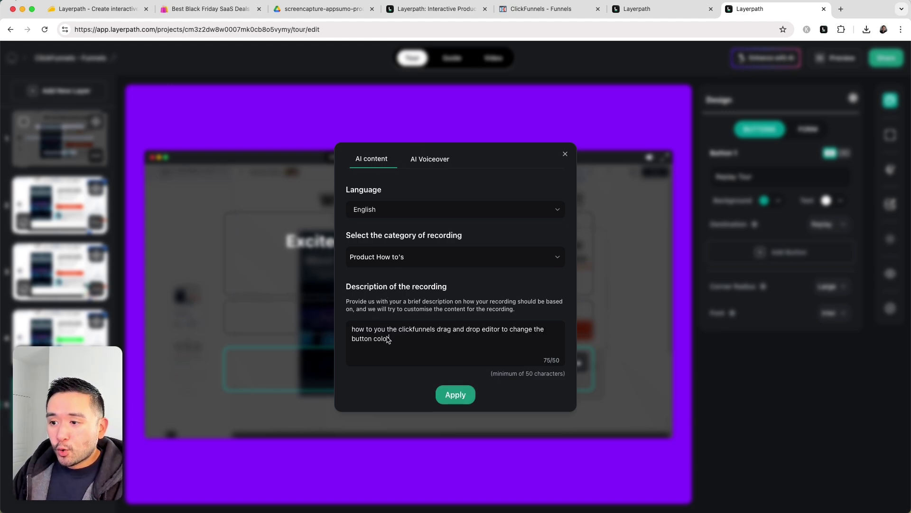
left_click(465, 395)
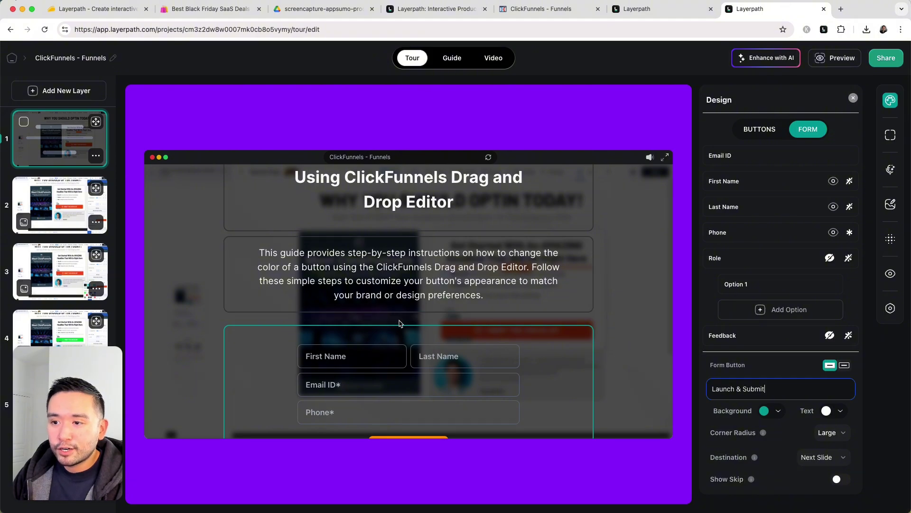
scroll(422, 299, "down", 1)
- Review the available AI voiceover languages and voices, and check the credit allowances of the AppSumo license tiers
left_click(766, 58)
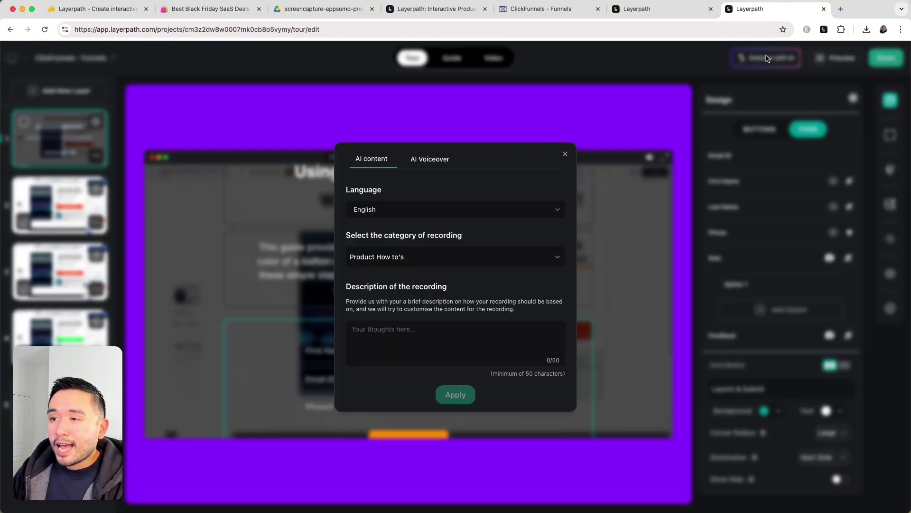
left_click(429, 162)
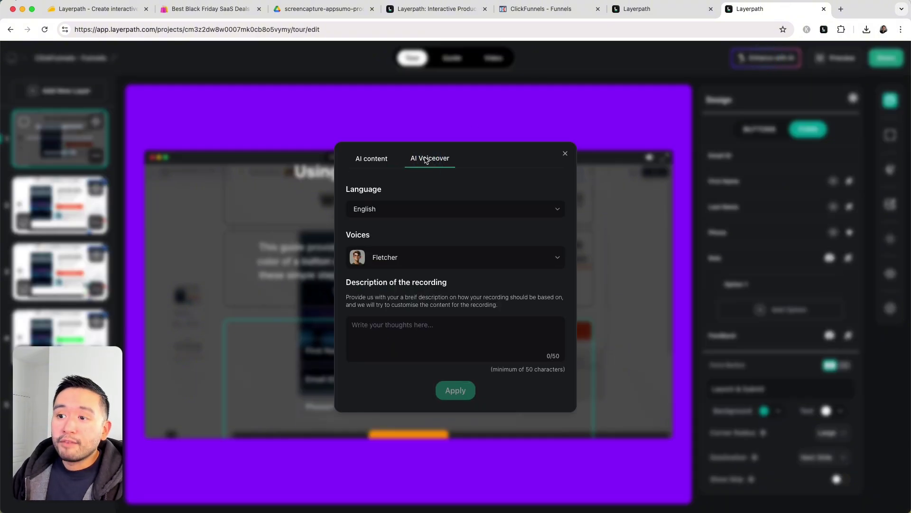
left_click(427, 208)
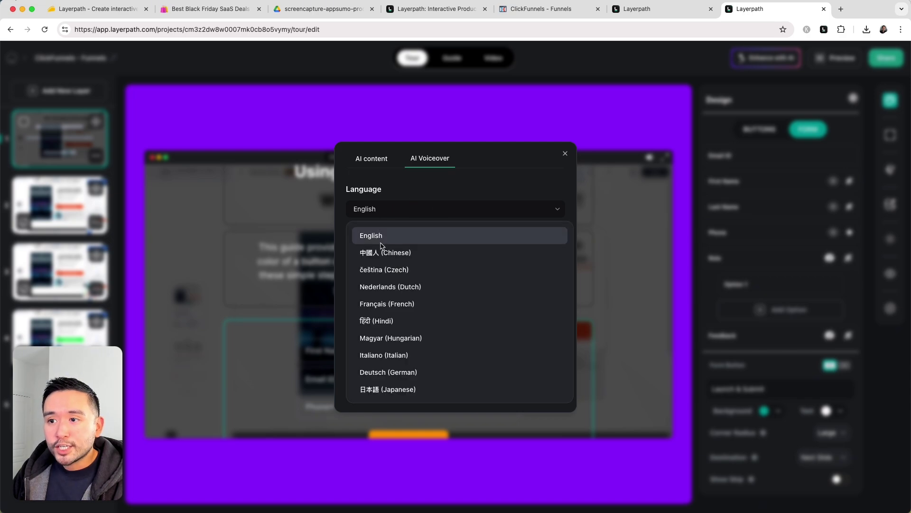
scroll(407, 376, "down", 3)
scroll(387, 380, "down", 3)
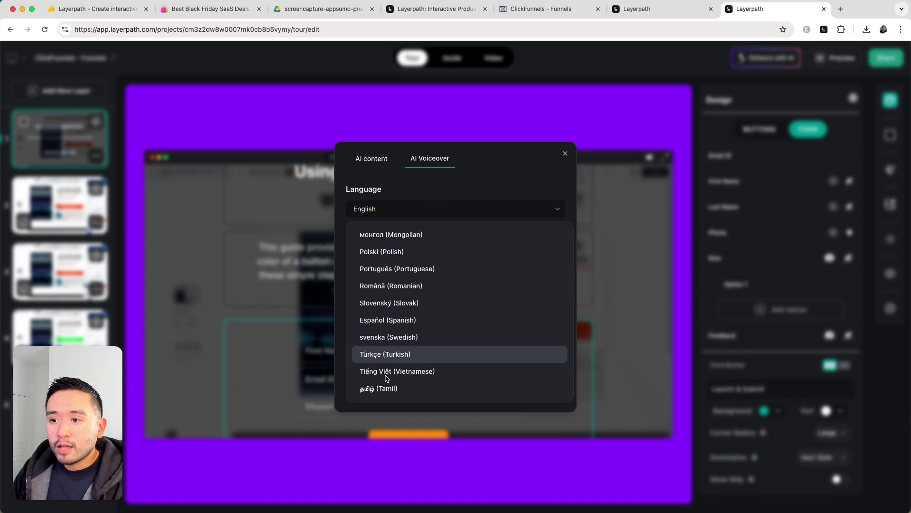
left_click(476, 186)
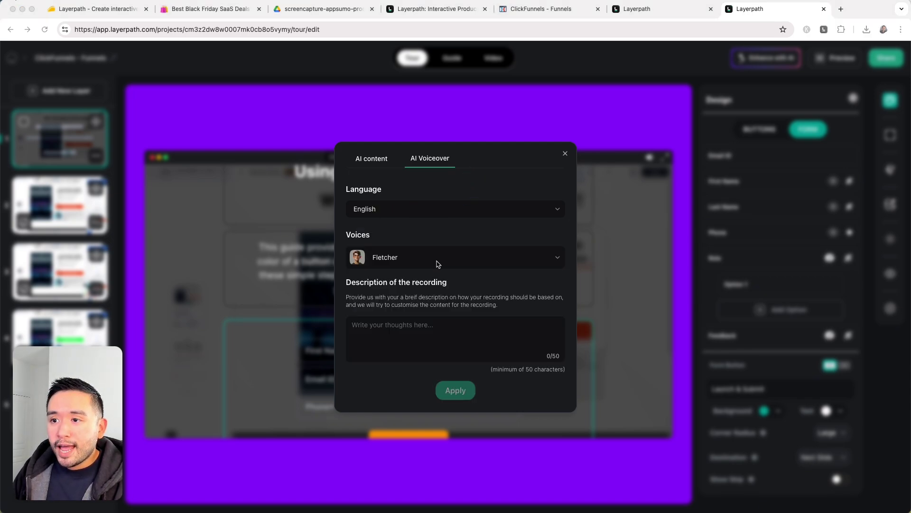
left_click(558, 259)
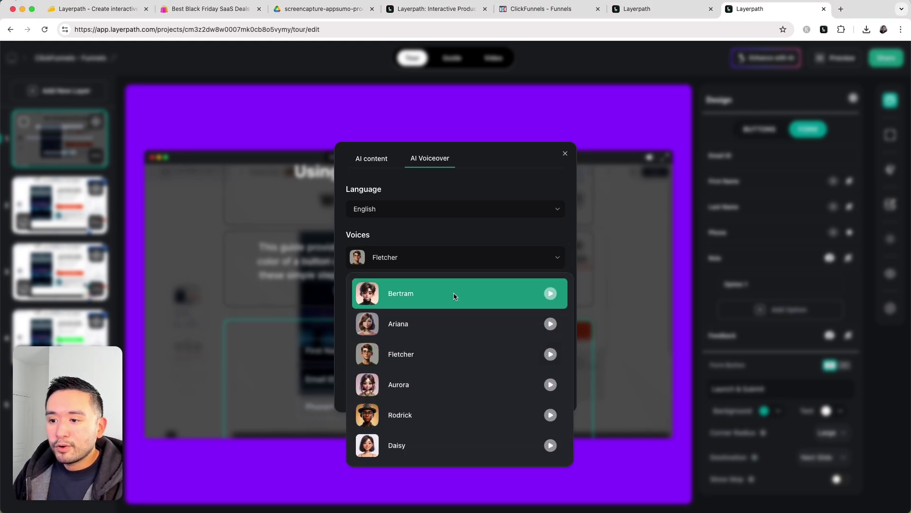
left_click(443, 223)
key("super+3")
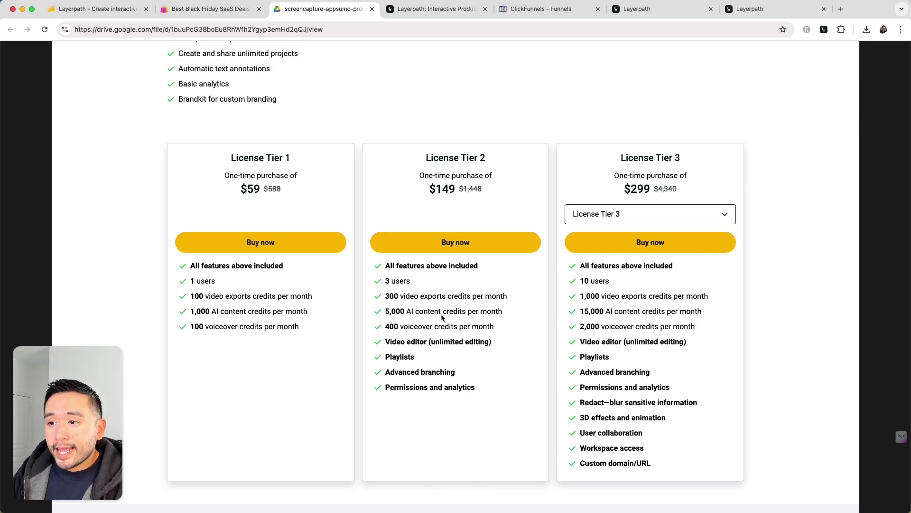
- Return to Layerpath and open the "How To Use Clickfunnels" playlist
key("super+9")
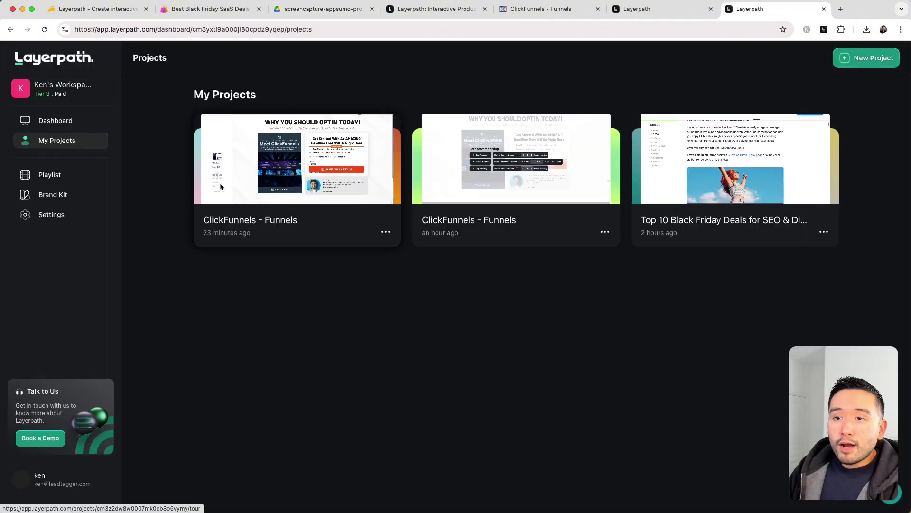
left_click(48, 179)
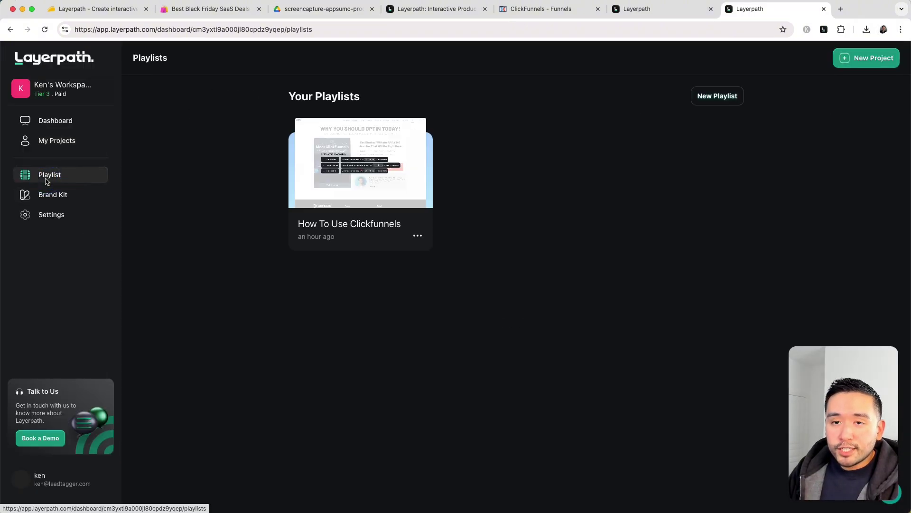
left_click(348, 186)
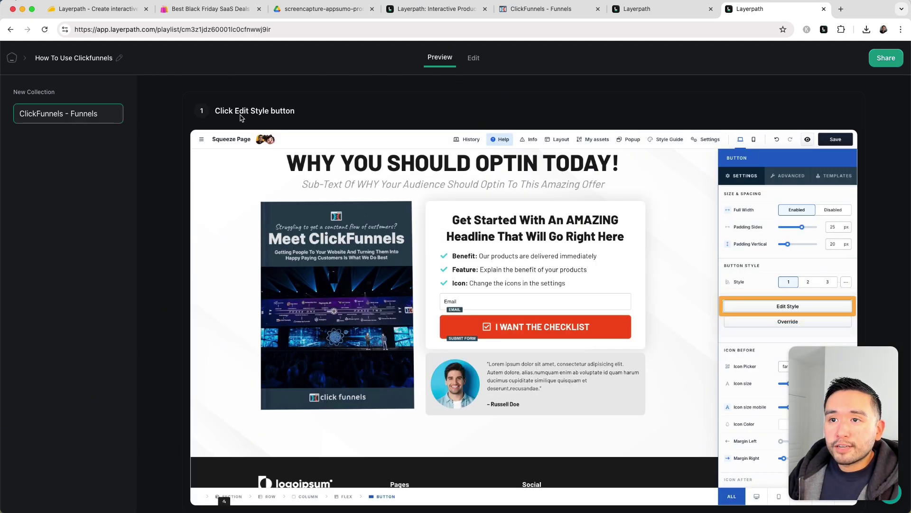
- Add the "ClickFunnels - Funnels" and "Top 10 Black Friday Deals" projects to the playlist, and move the second ClickFunnels entry to the top
scroll(366, 112, "up", 2)
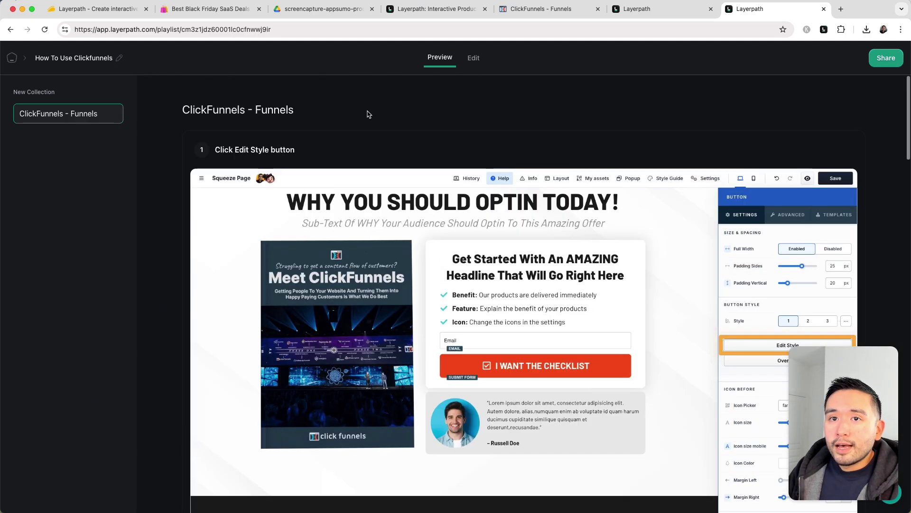
left_click(474, 58)
left_click(73, 151)
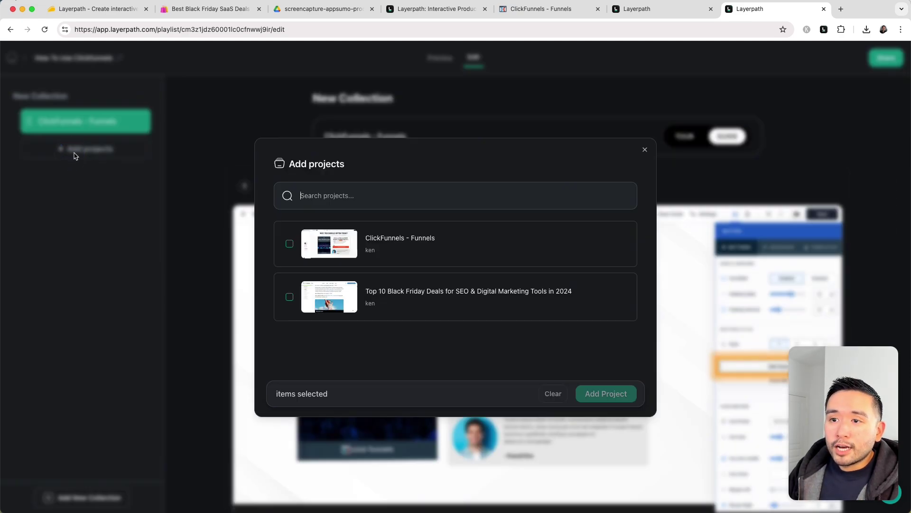
left_click(287, 309)
left_click(289, 243)
left_click(606, 393)
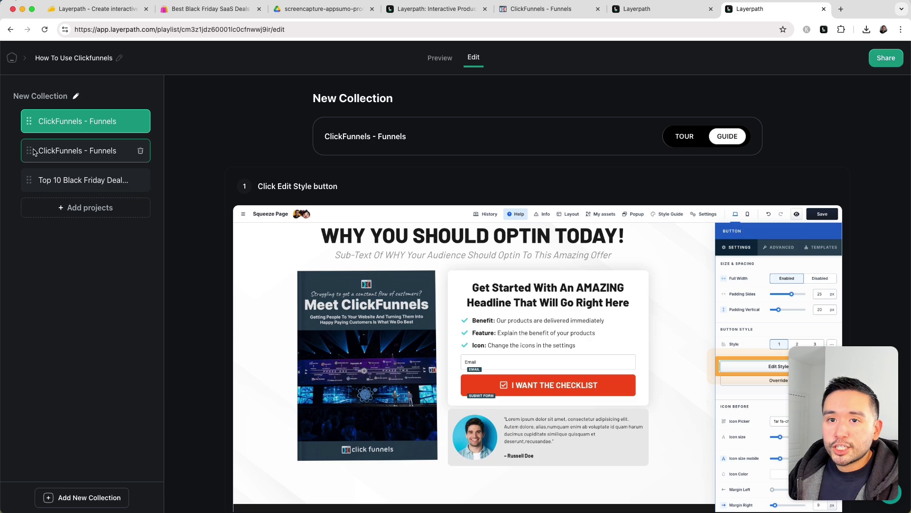
left_click_drag(29, 150, 33, 117)
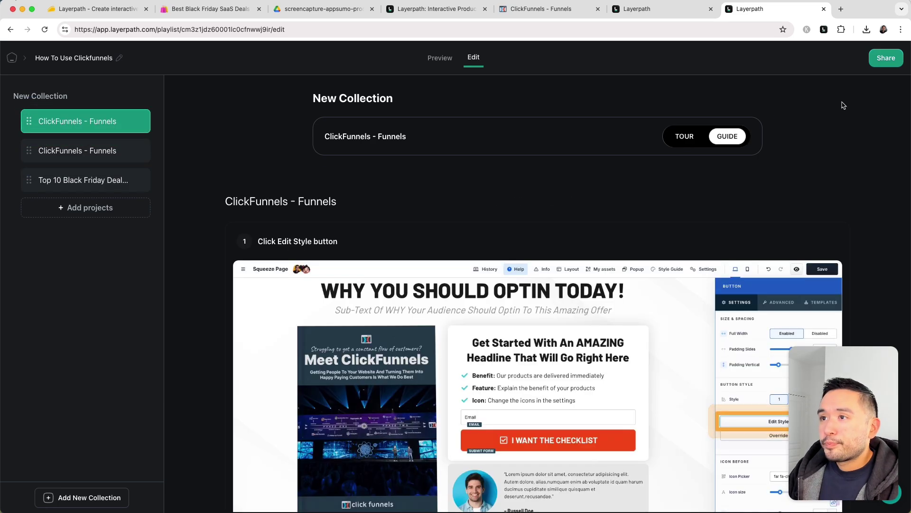
- Copy the playlist's public share link and return to the playlists overview
left_click(880, 59)
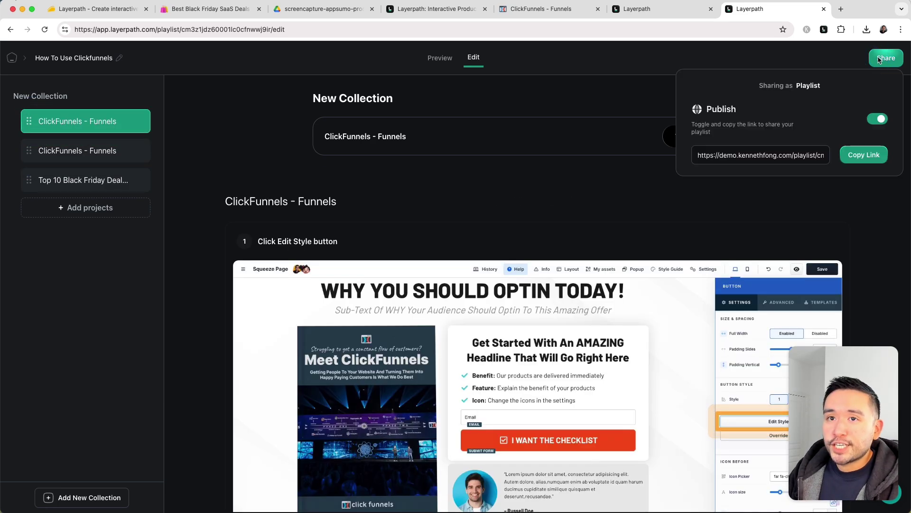
left_click(860, 159)
left_click(11, 58)
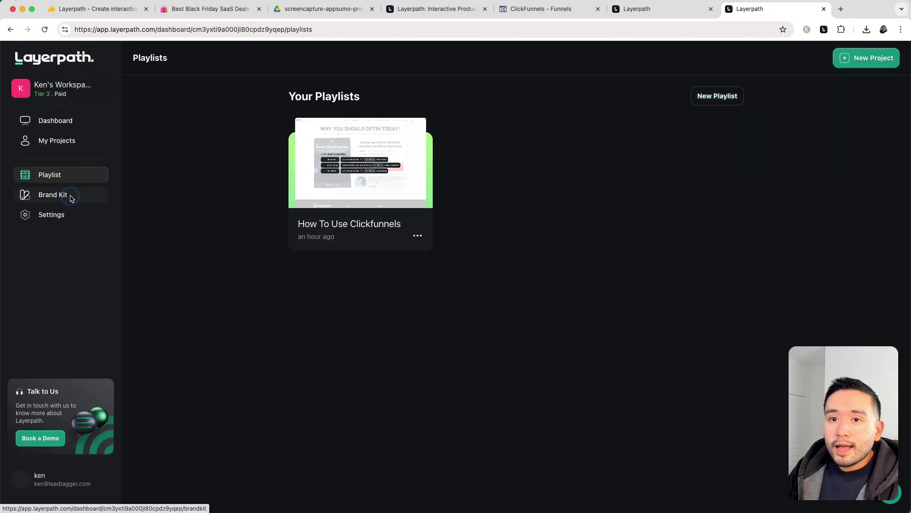
- Review the Brand Kit options for logo, favicon, color theme and button theme
left_click(53, 195)
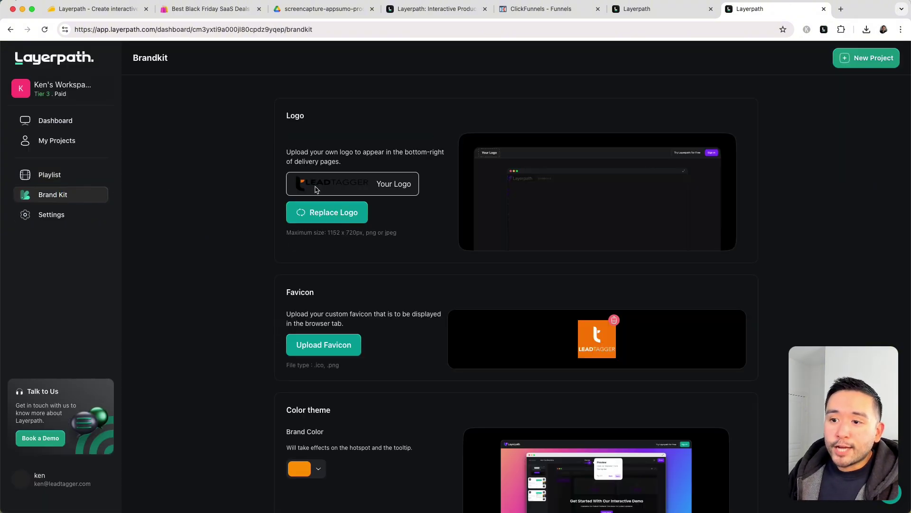
scroll(301, 195, "down", 5)
scroll(333, 328, "down", 1)
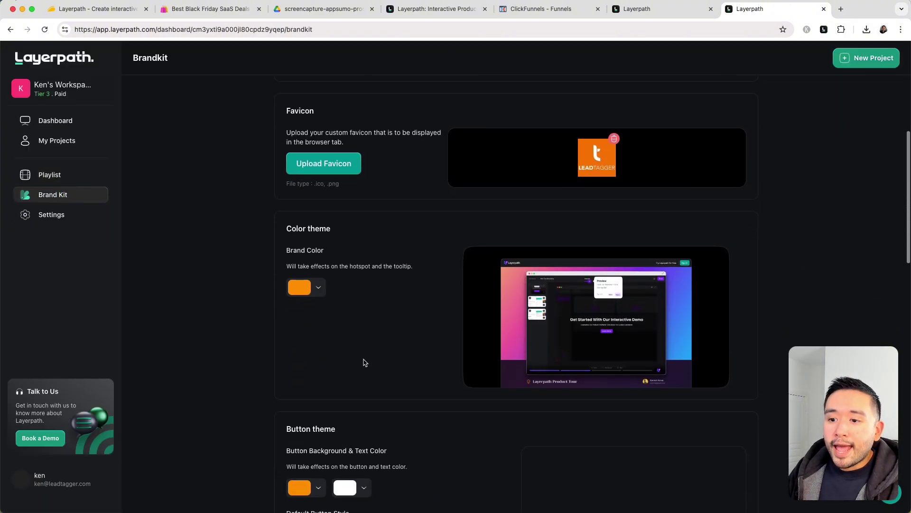
scroll(375, 250, "up", 5)
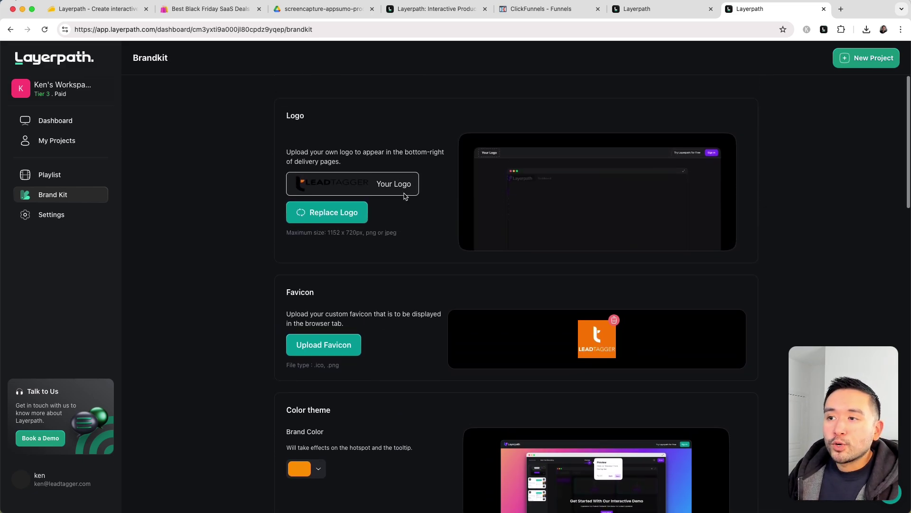
- Review the workspace's member, plan and custom domain settings alongside the AppSumo license tiers, and return to the playlists
left_click(60, 217)
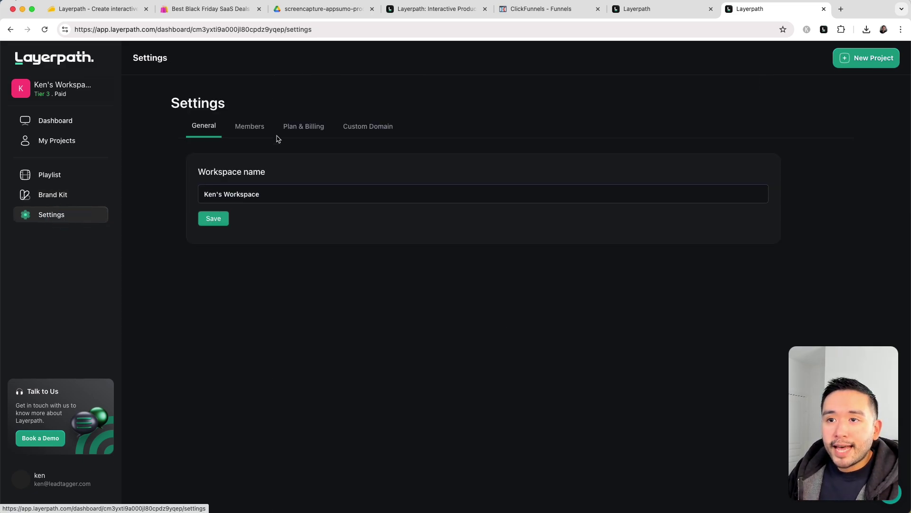
left_click(314, 8)
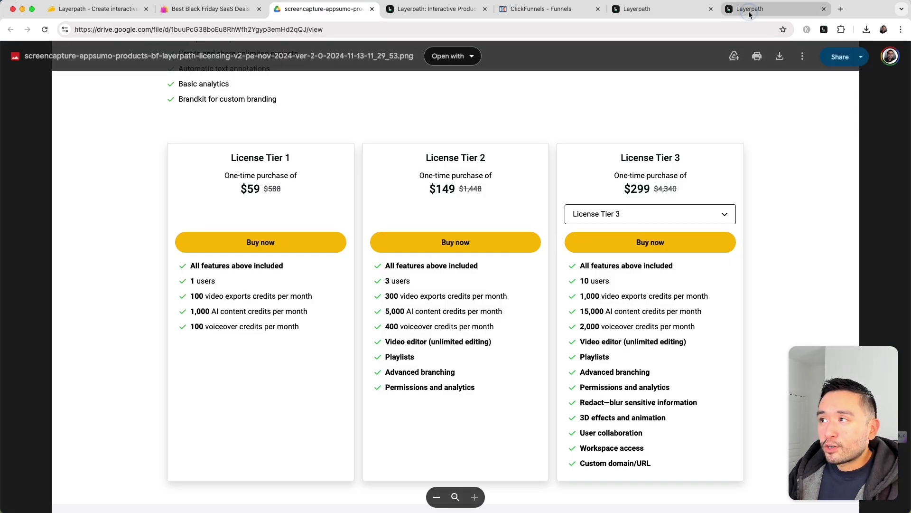
left_click(759, 8)
left_click(252, 126)
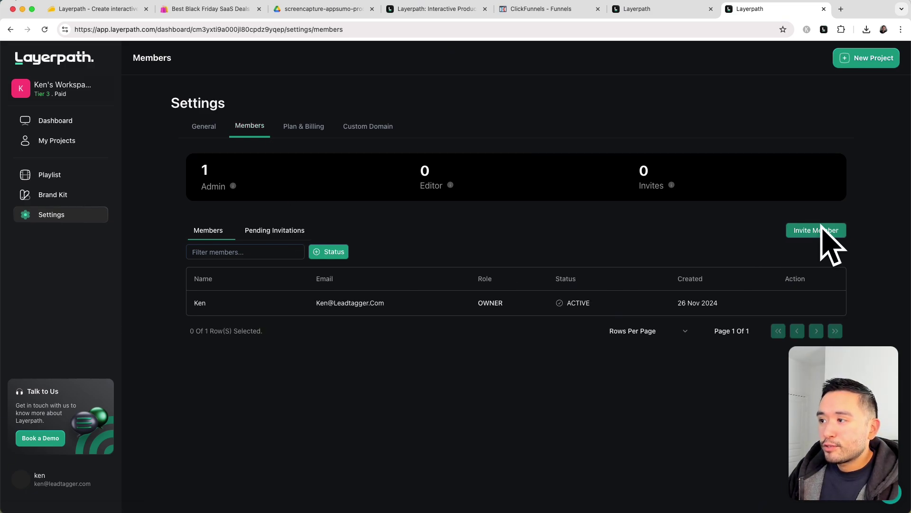
left_click(313, 127)
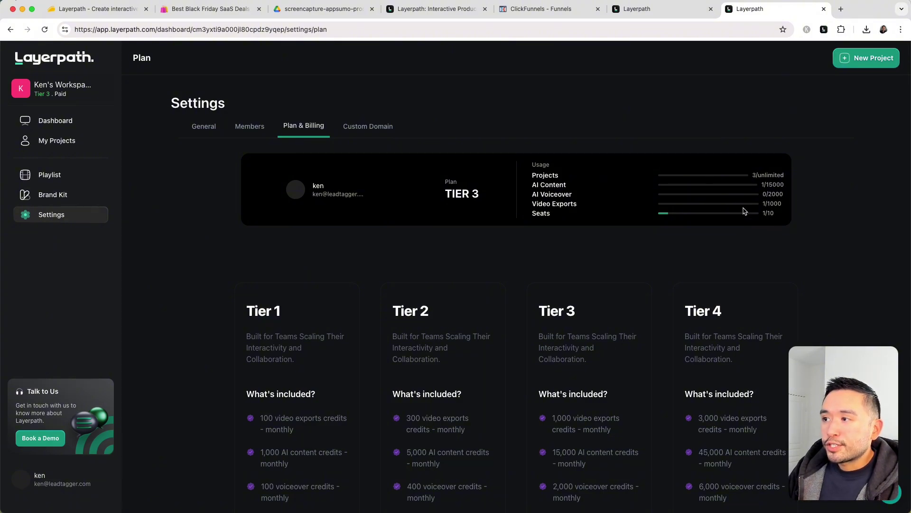
left_click(357, 129)
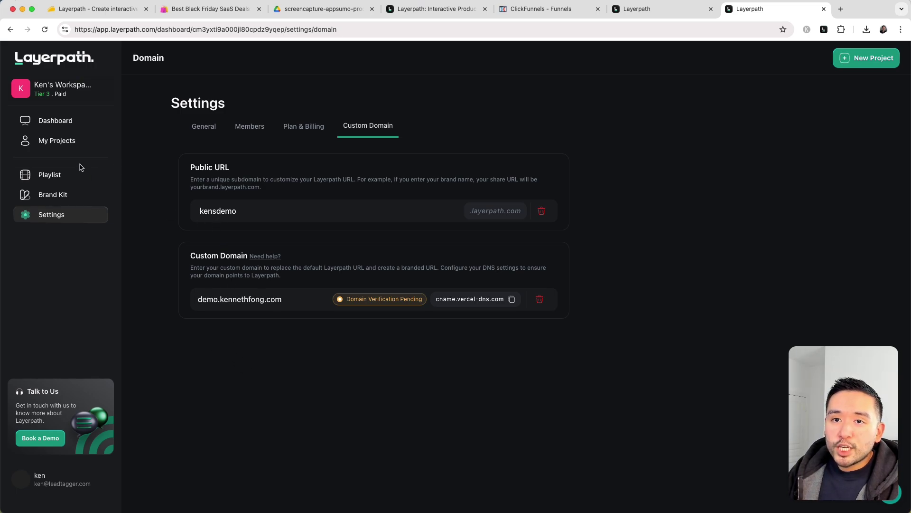
left_click(49, 176)
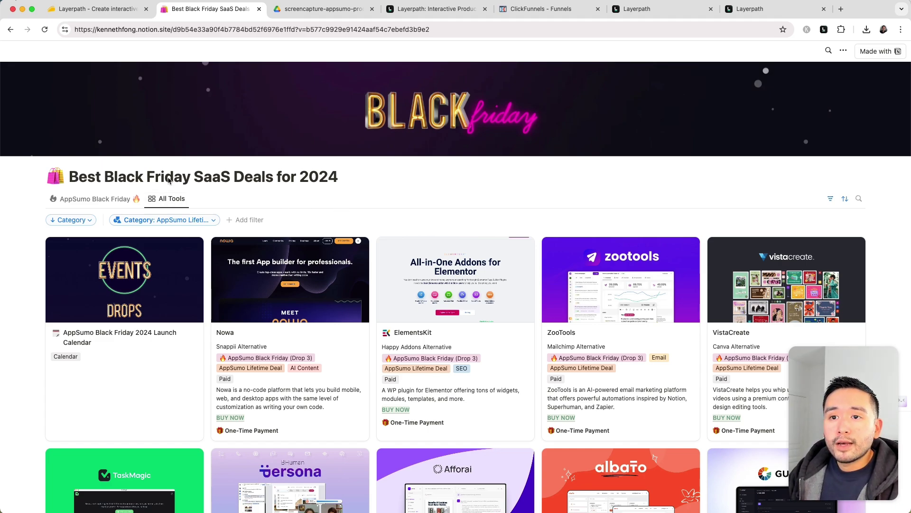
- Browse the tools listed on the "Best Black Friday SaaS Deals for 2024" Notion page and return to its heading
left_click_drag(148, 179, 338, 179)
scroll(387, 199, "down", 10)
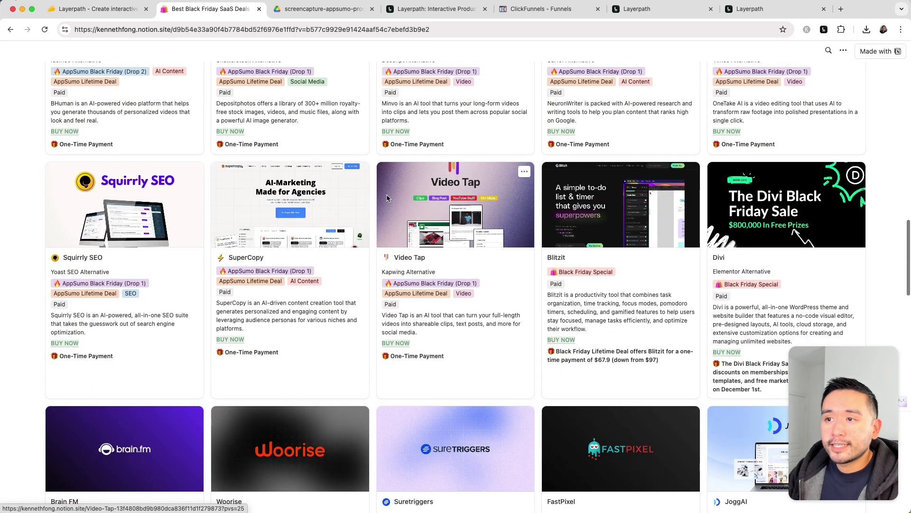
scroll(380, 200, "down", 10)
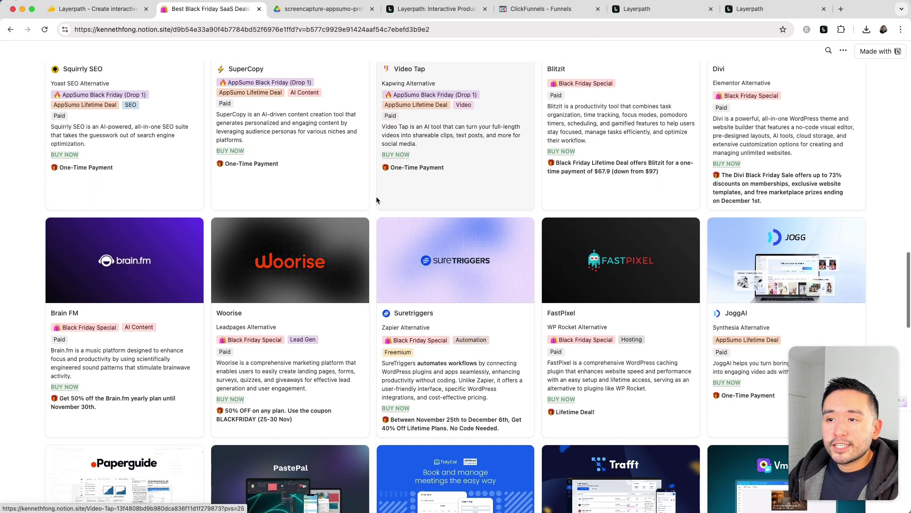
scroll(378, 199, "down", 15)
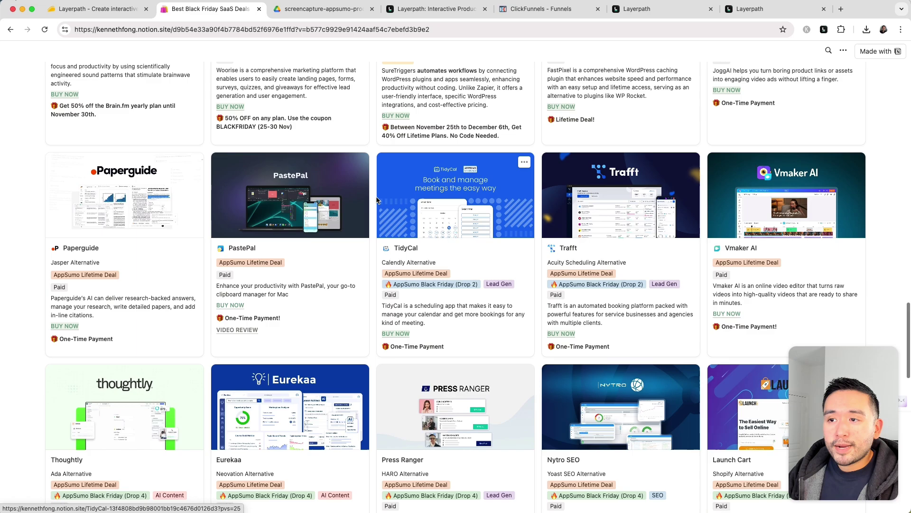
scroll(376, 199, "up", 1)
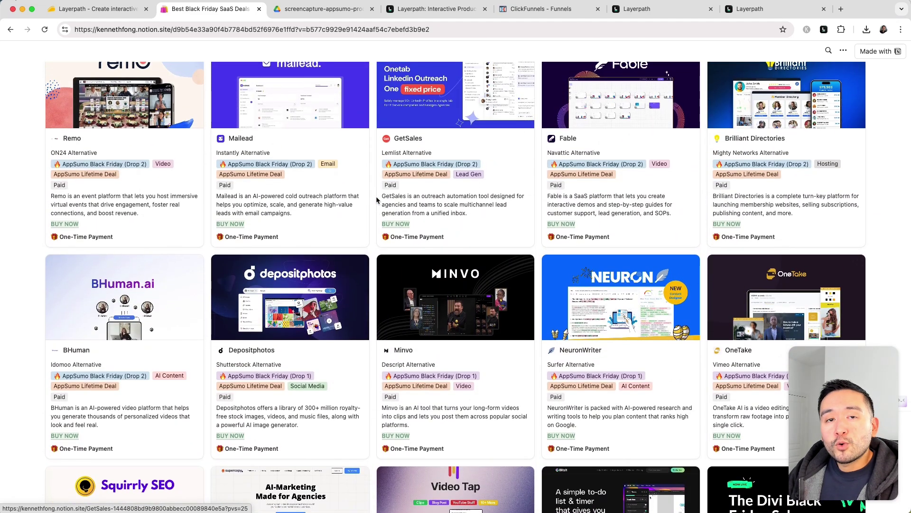
scroll(377, 199, "up", 8)
scroll(377, 200, "up", 10)
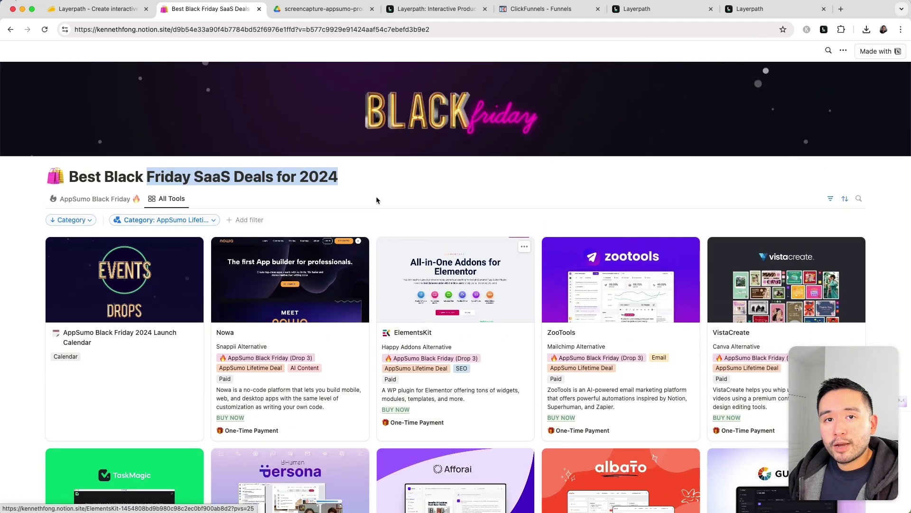